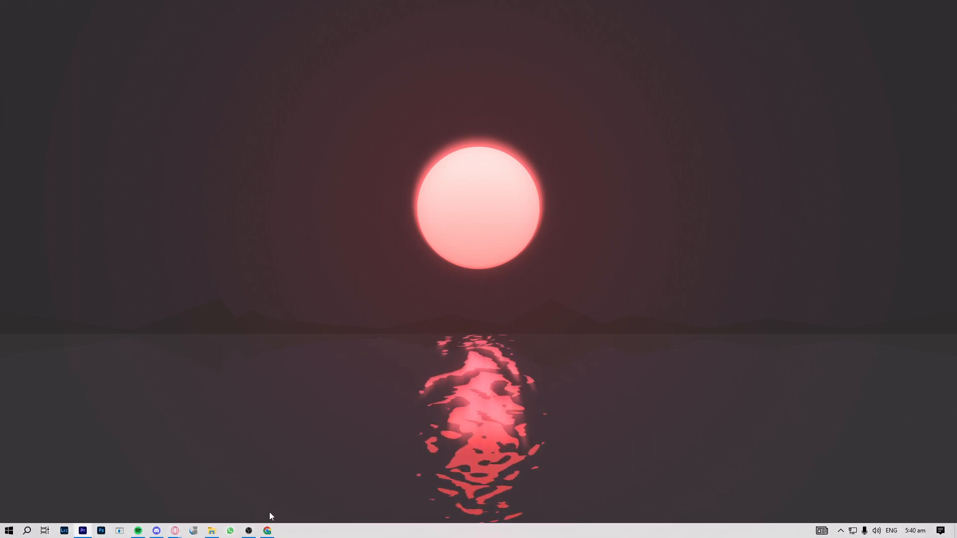
Bring up the Midjourney Bot direct message in Discord from the taskbar
left_click(156, 531)
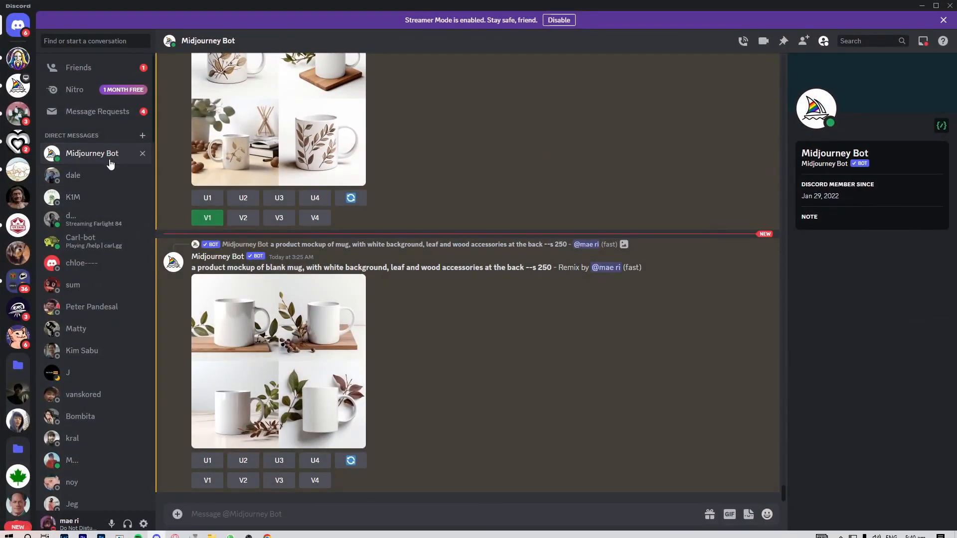
Close Discord's Streamer Mode banner and switch to midjourney.com in Chrome
left_click(944, 20)
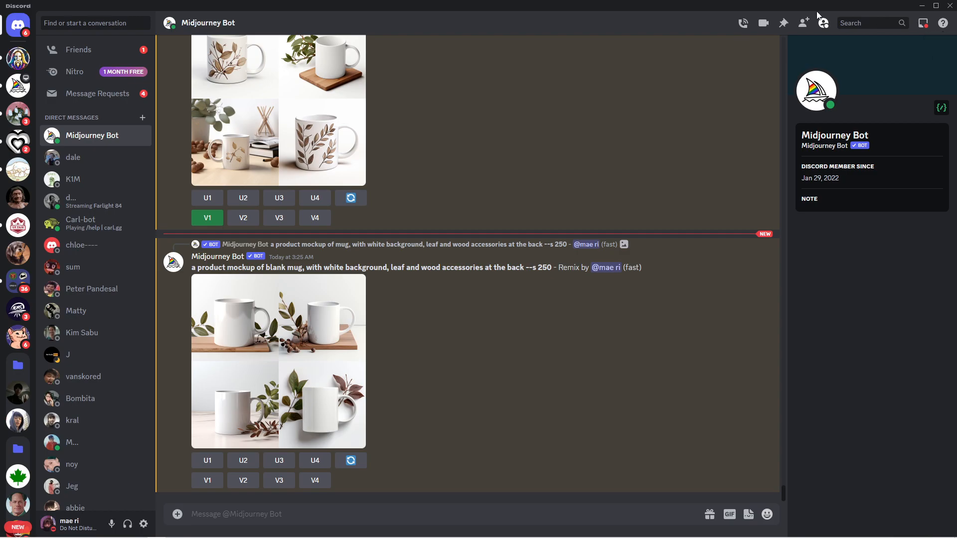
left_click(280, 532)
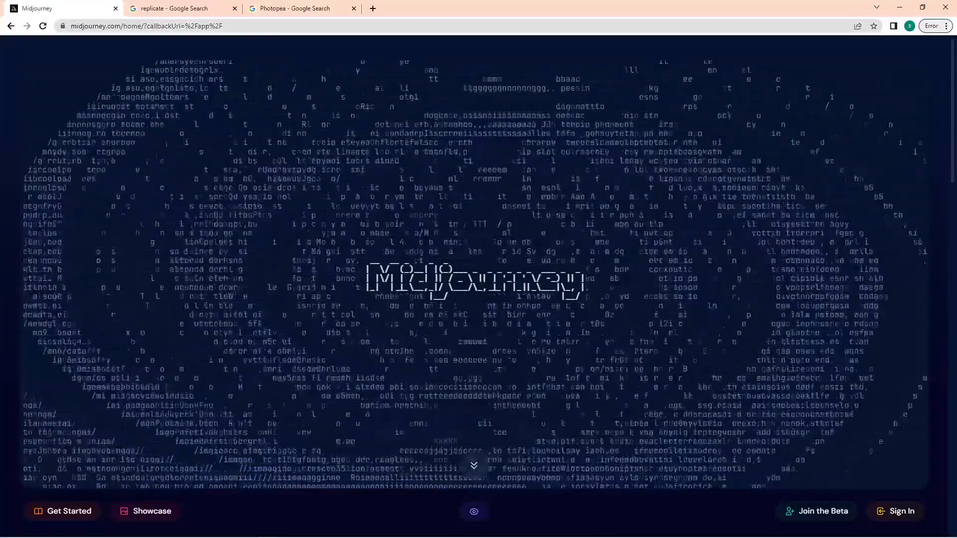
Sign in on midjourney.com, scroll the personal gallery, then return to the Midjourney Bot chat
left_click(902, 511)
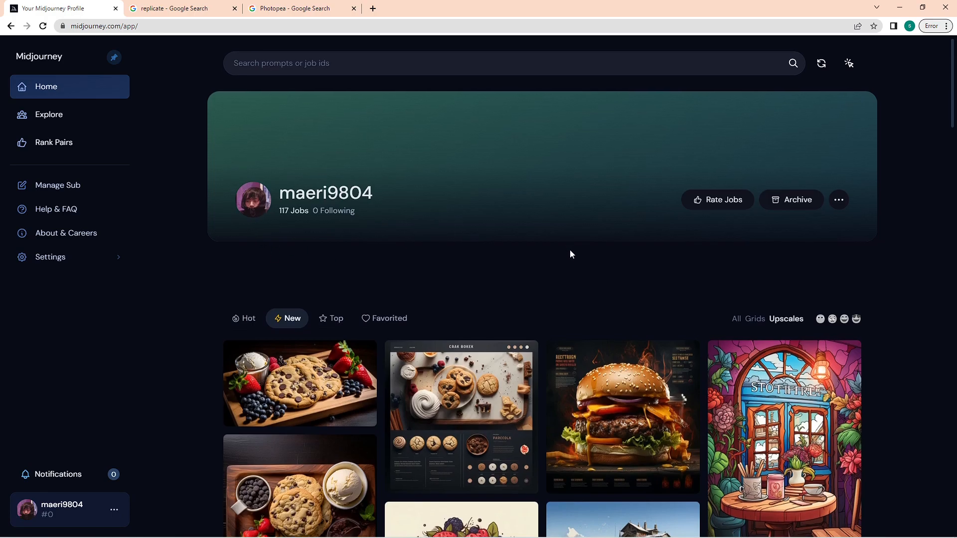
scroll(570, 252, "down", 12)
scroll(690, 263, "down", 12)
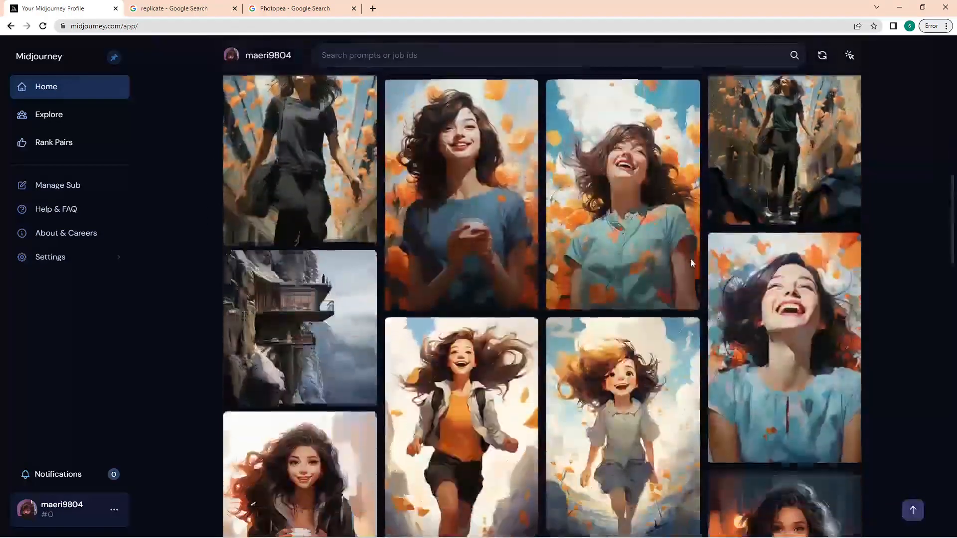
scroll(588, 299, "down", 5)
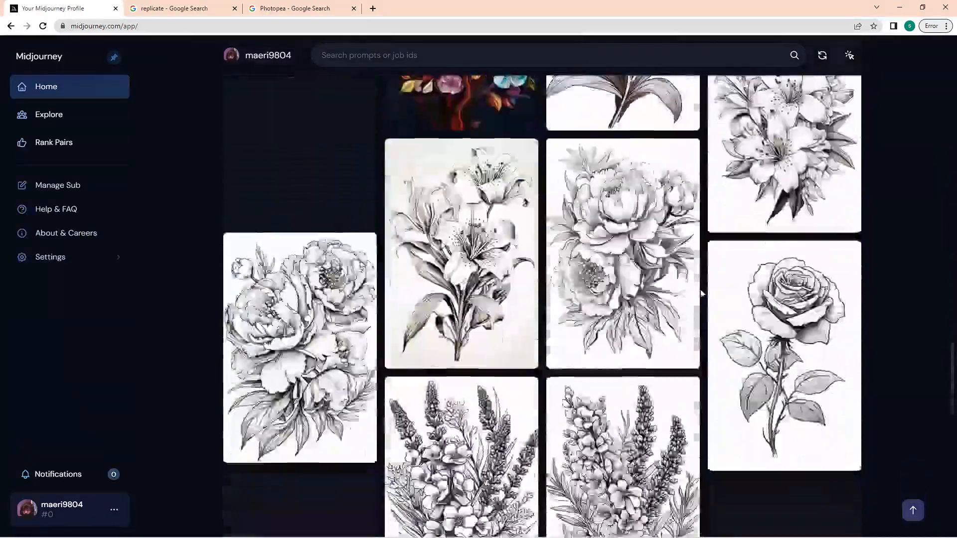
left_click(156, 532)
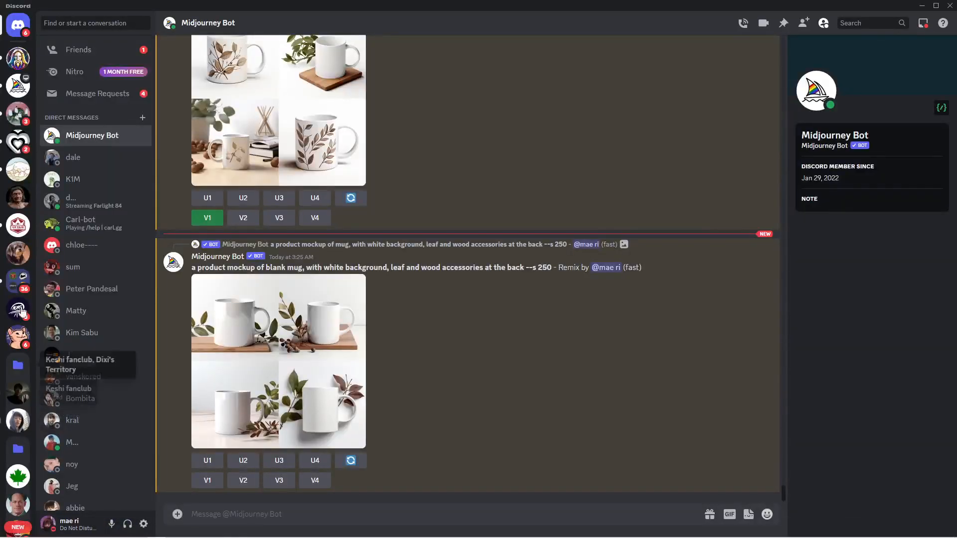
Open the #newbies-144 channel in the Midjourney server
left_click(16, 88)
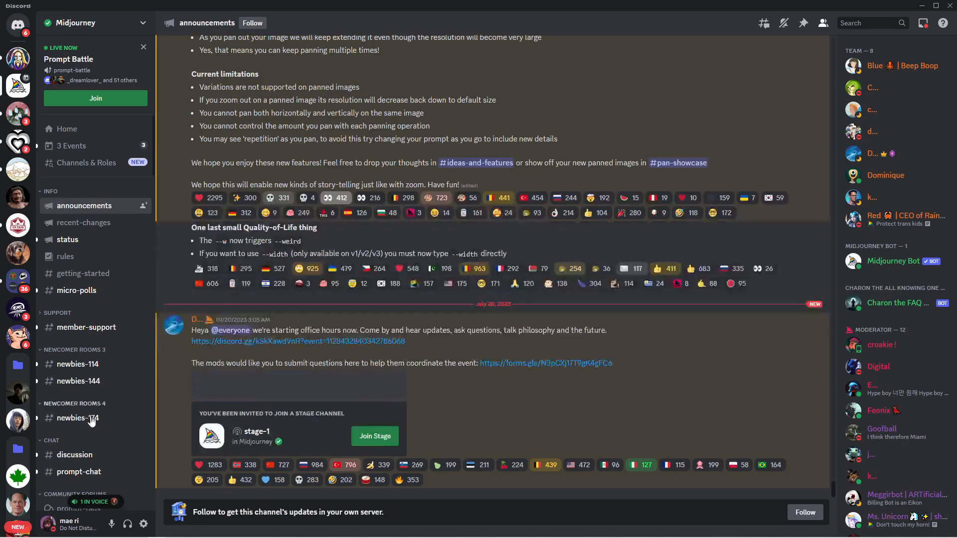
left_click(95, 380)
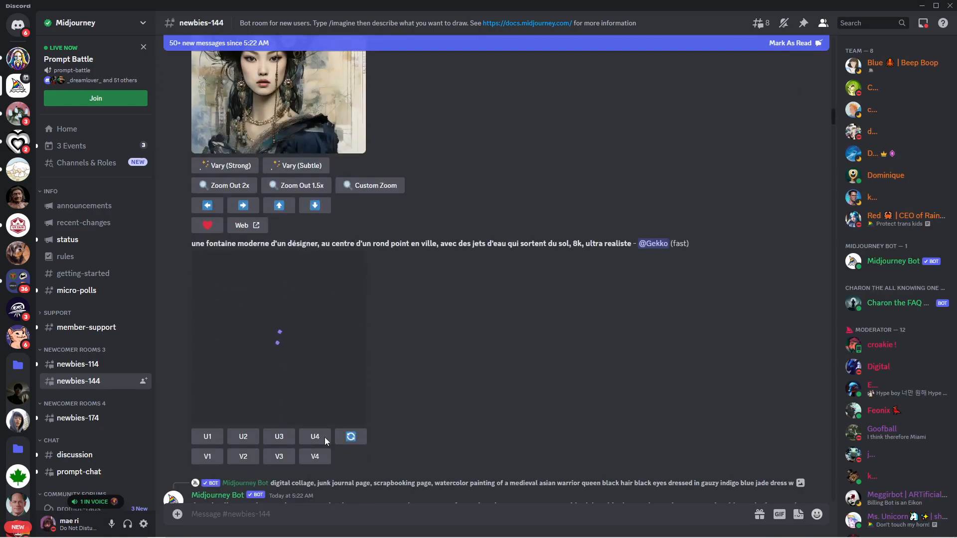
left_click_drag(833, 123, 840, 476)
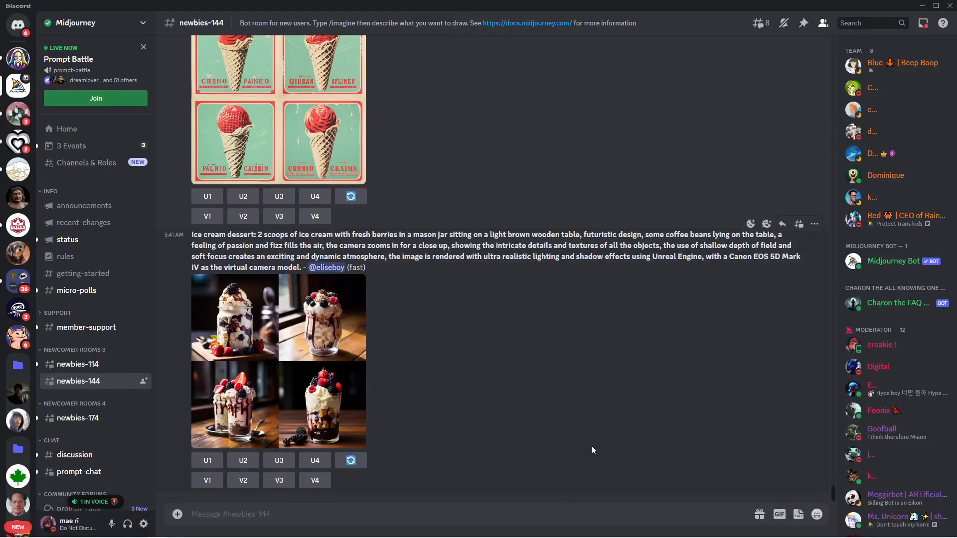
Scroll back through recent #newbies-144 generations, then return to the Midjourney gallery in Chrome
scroll(590, 444, "up", 10)
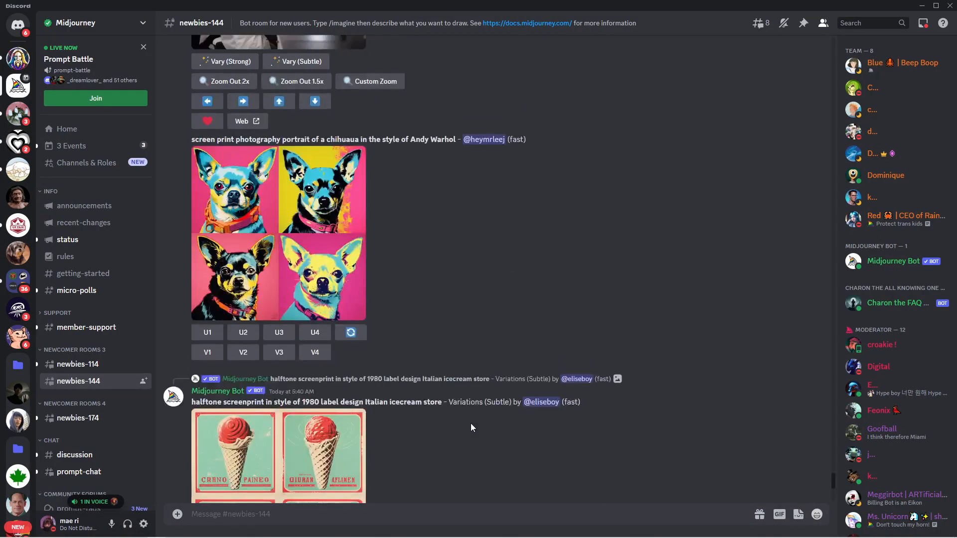
scroll(501, 417, "up", 10)
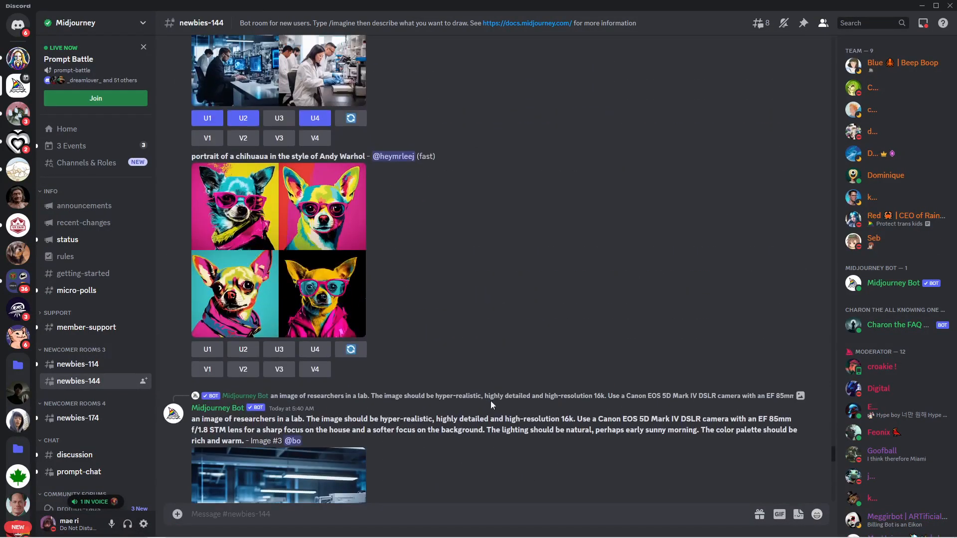
scroll(474, 401, "up", 10)
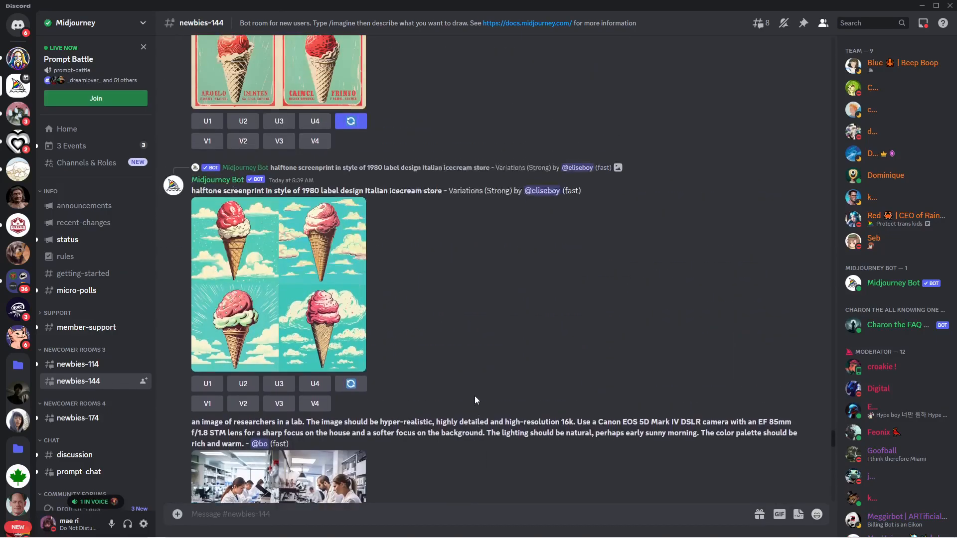
scroll(472, 412, "up", 10)
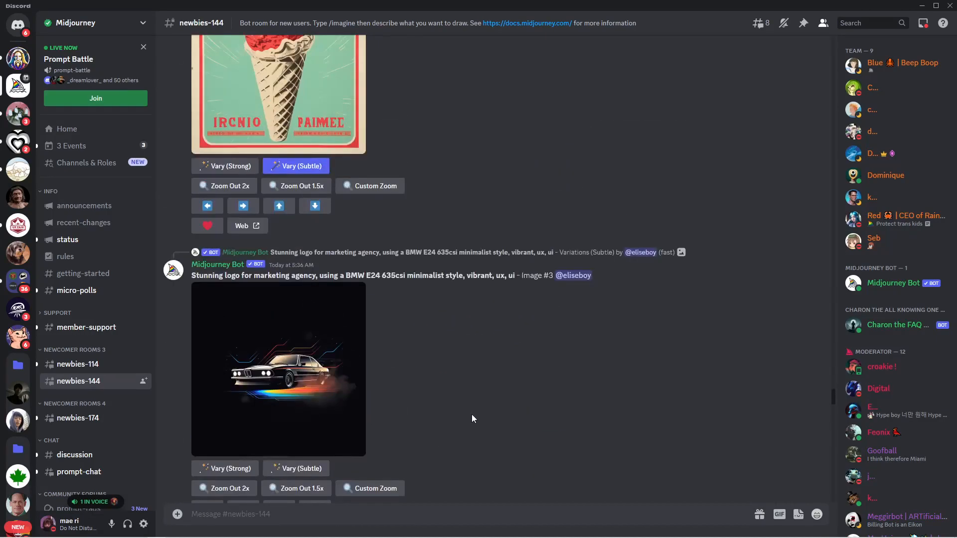
scroll(471, 418, "up", 10)
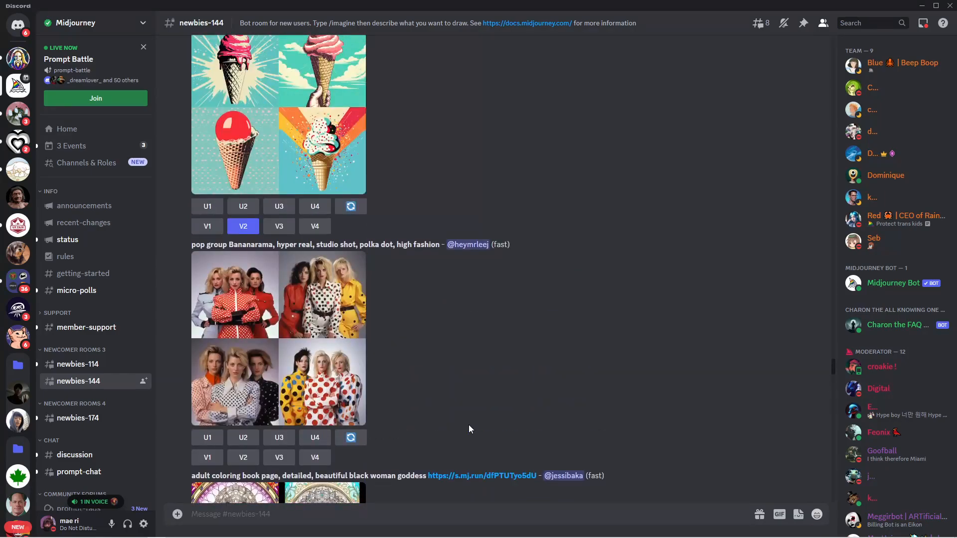
scroll(468, 423, "up", 10)
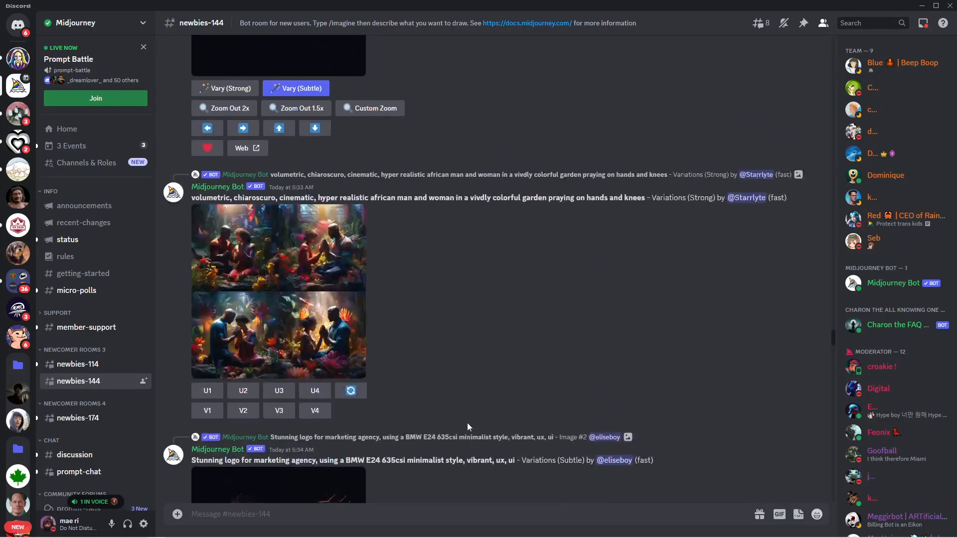
scroll(468, 423, "up", 10)
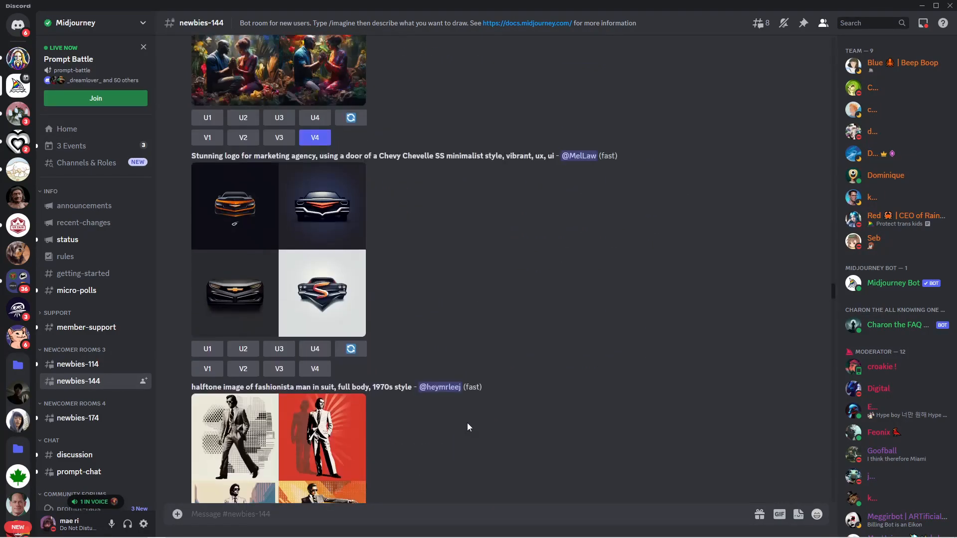
scroll(469, 421, "up", 10)
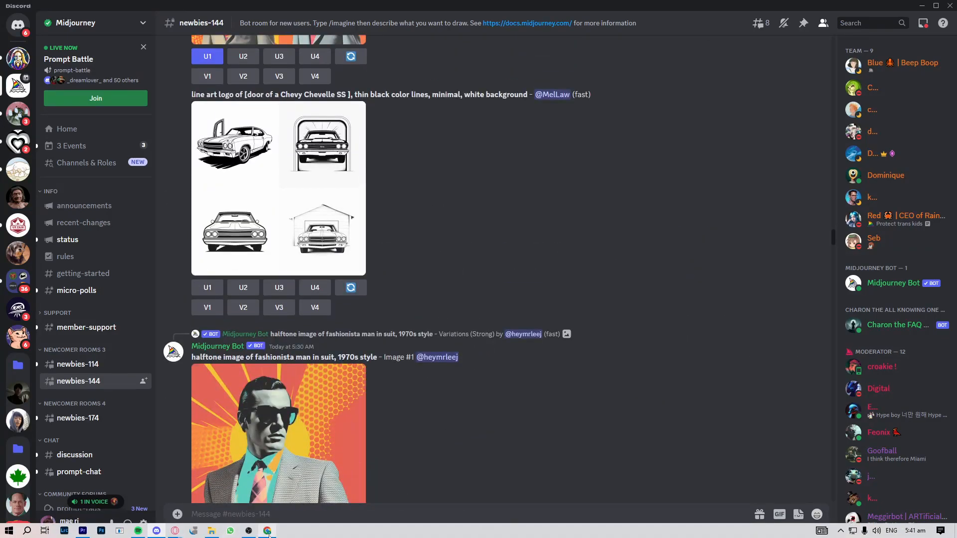
left_click(267, 532)
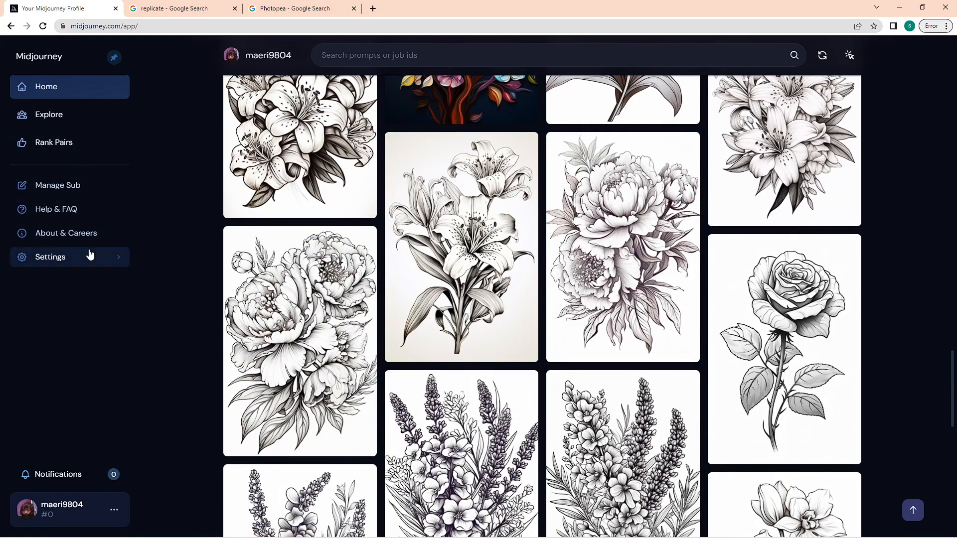
Open and close the profile banner's '...' menu on the Midjourney website, then return to Discord
mouse_move(809, 145)
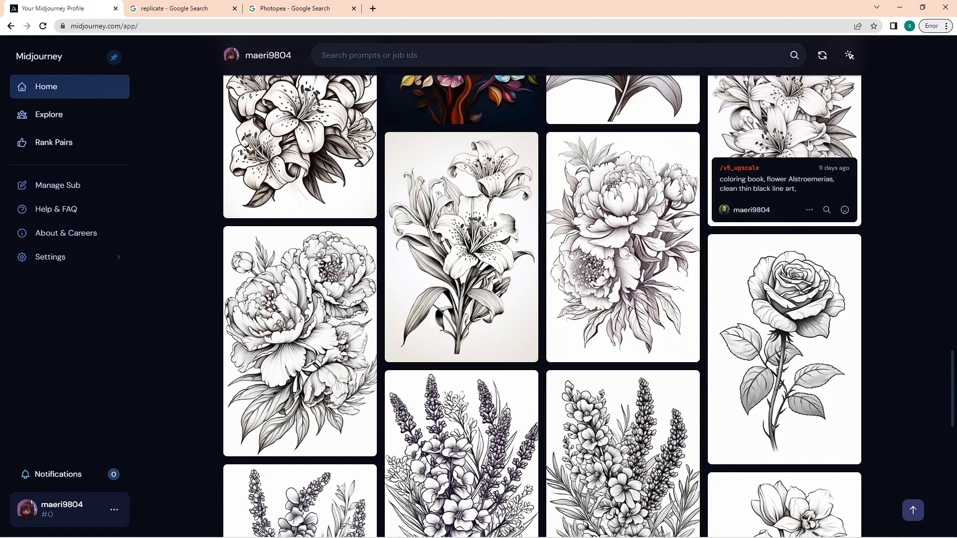
scroll(548, 207, "up", 20)
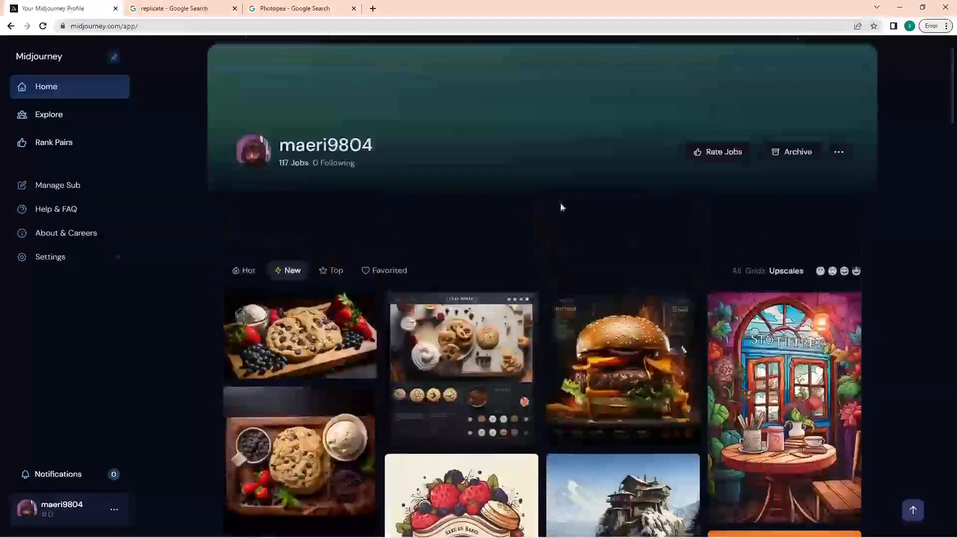
left_click(839, 202)
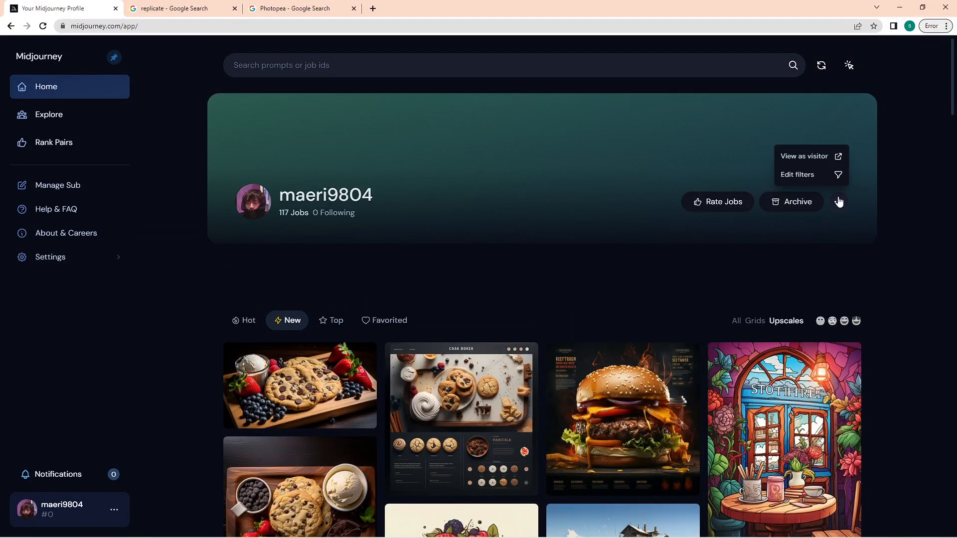
left_click(839, 202)
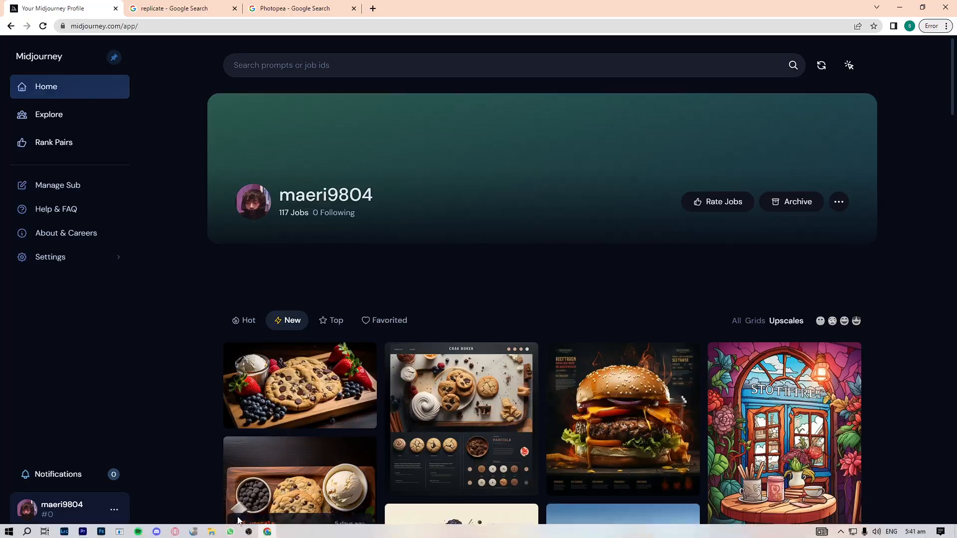
left_click(299, 529)
Start an /imagine command in the Midjourney Bot direct message
left_click(18, 25)
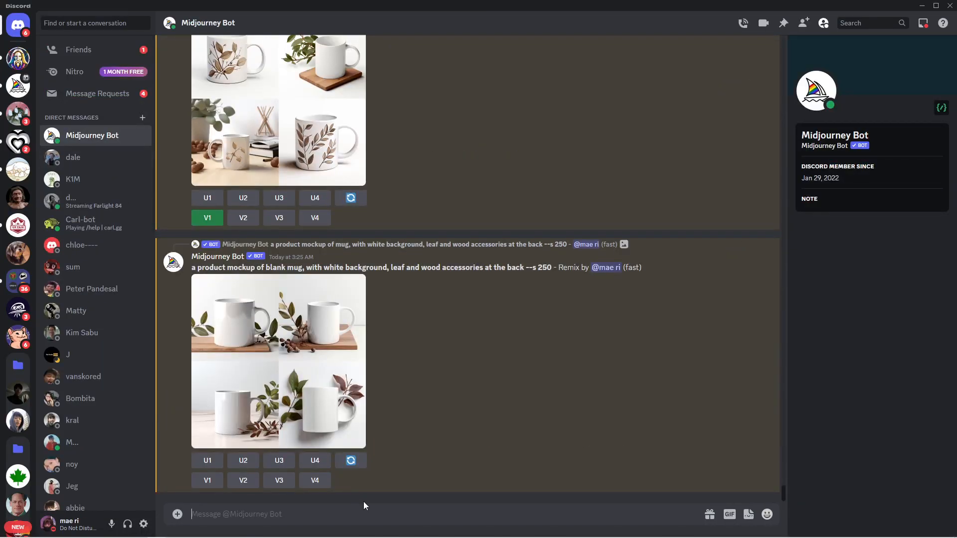
type("/imagine")
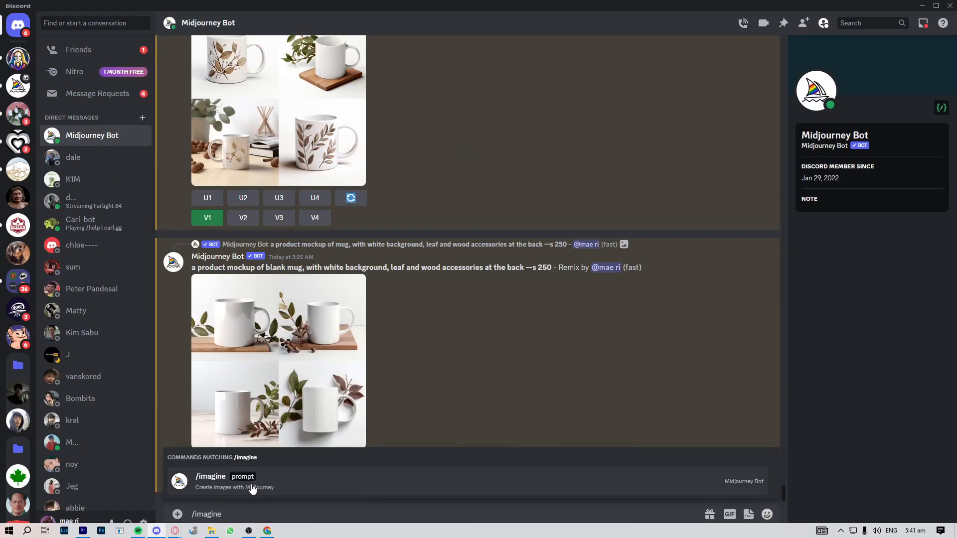
left_click(250, 486)
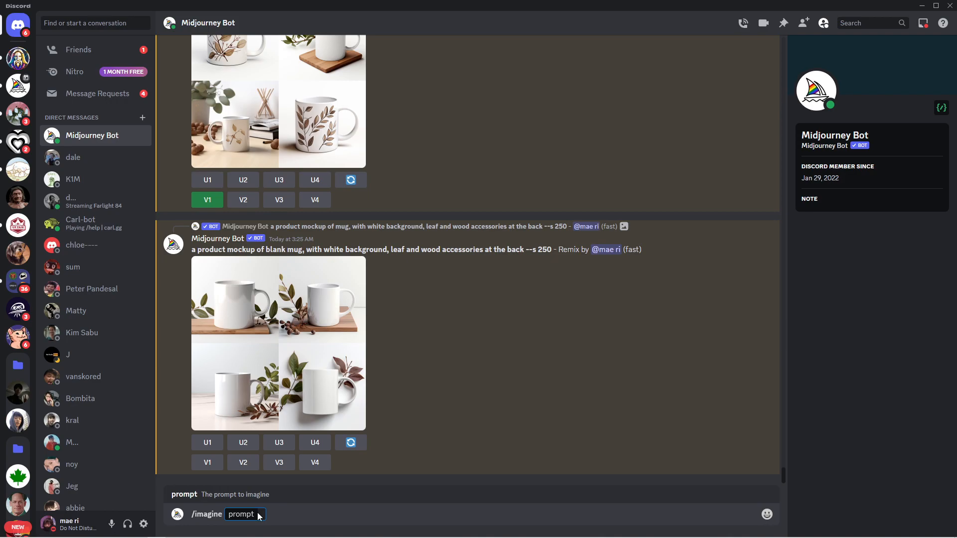
Type the prompt 'sticker, grumpy corgi sleeping, kawaii, cute, vector, vibrant color, white back…', fixing typos
type("sticker,")
type("grumpy corgi sleeping")
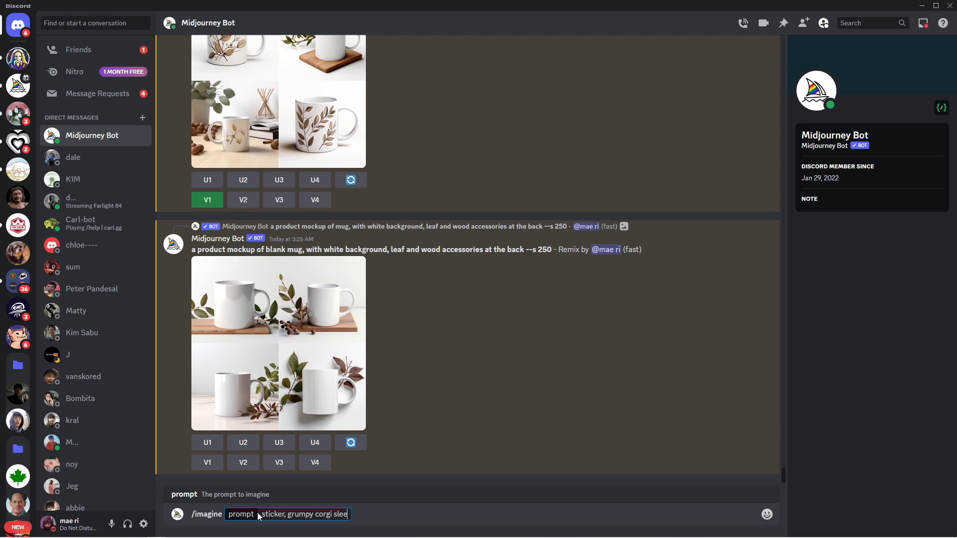
double_click(303, 516)
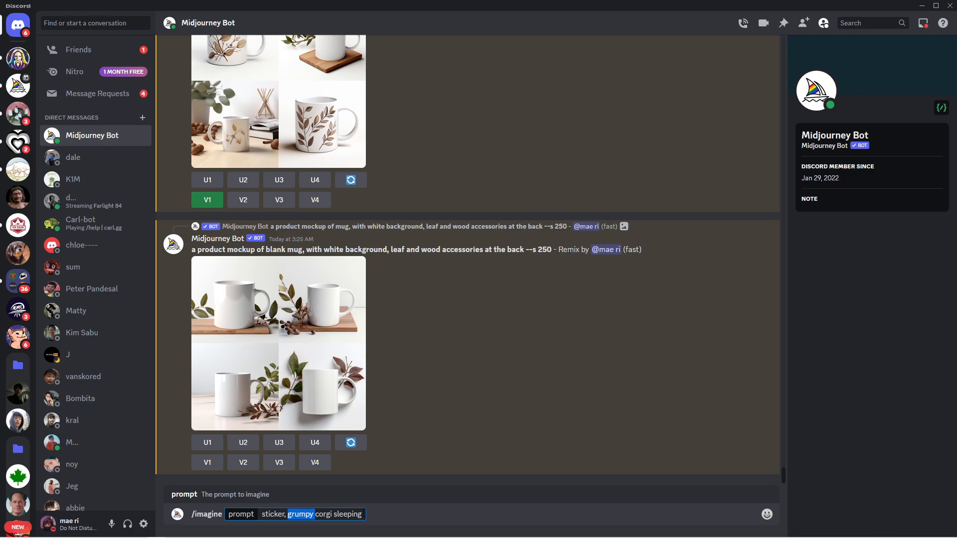
key("End")
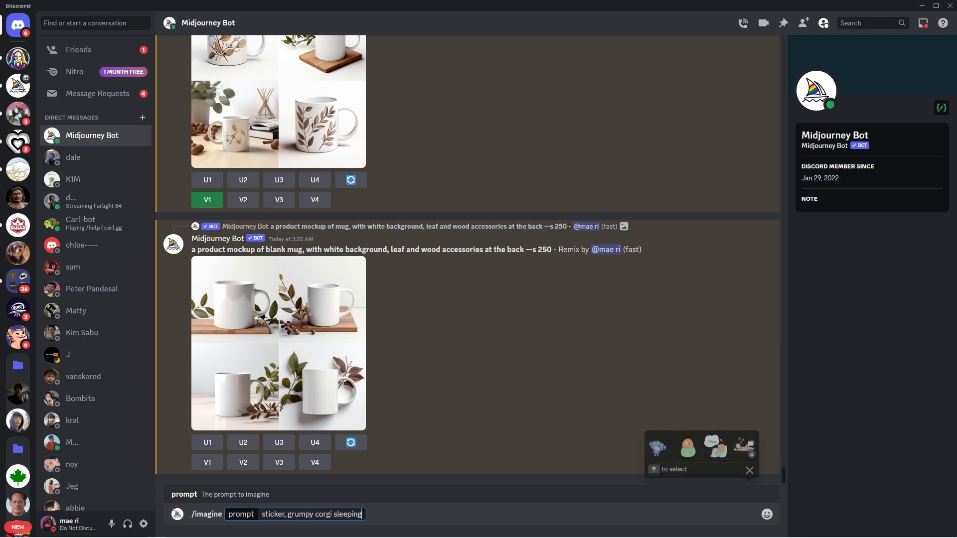
type(", ")
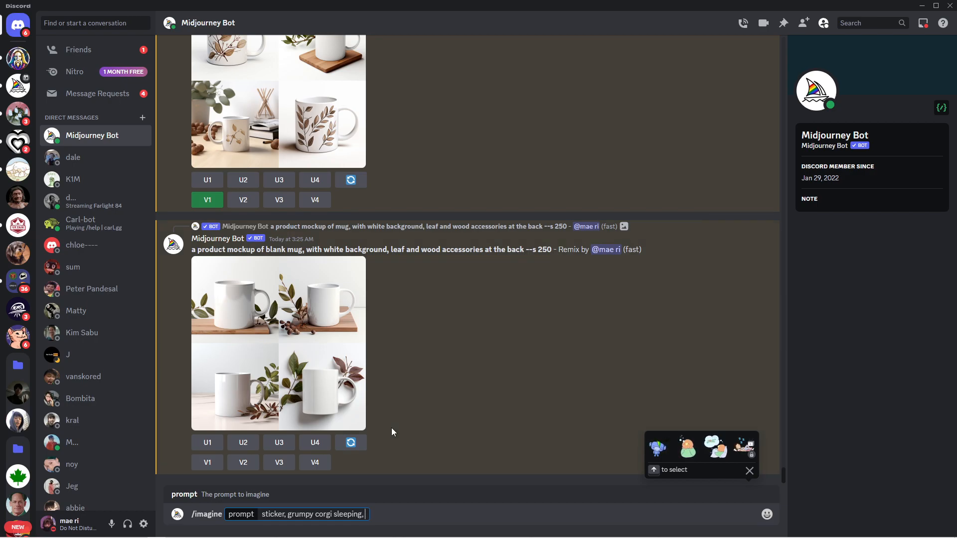
type("kawa")
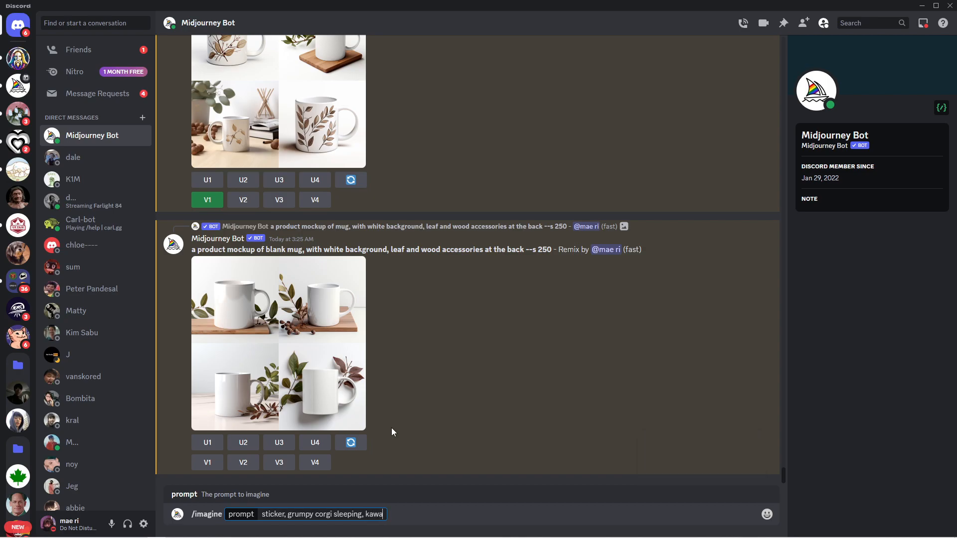
type("ii, cute, vb")
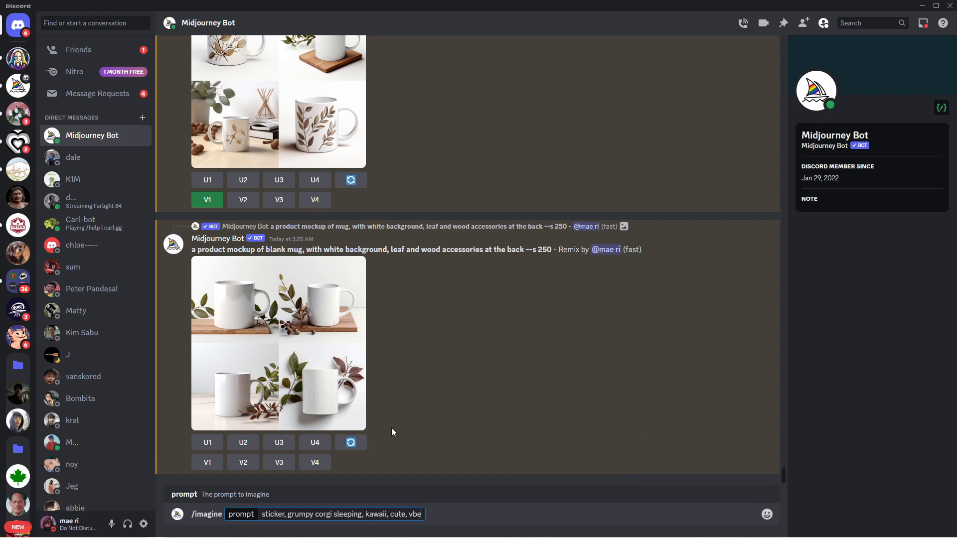
key("BackSpace")
type("ector, vibrant color, ")
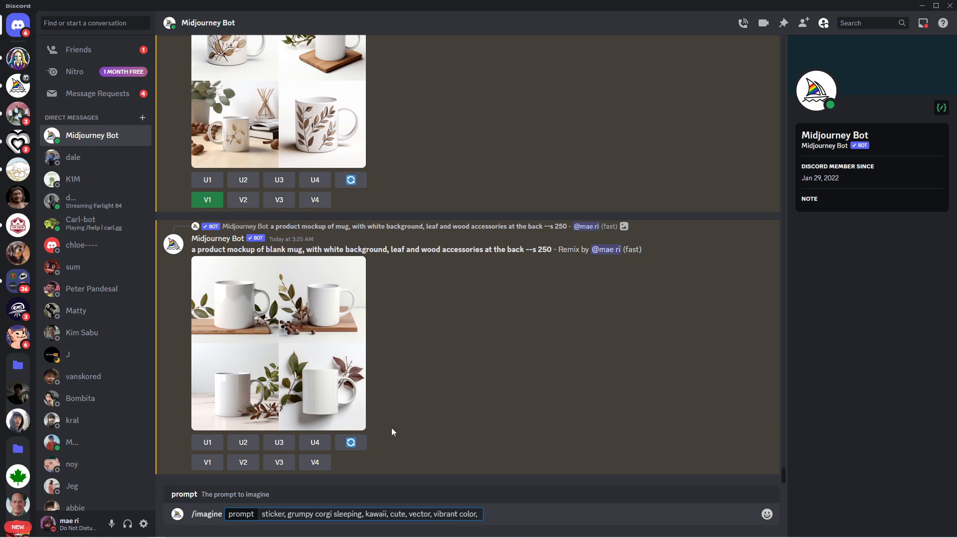
type("white backr")
Finish the prompt with 'white background' and submit it to Midjourney
key("BackSpace")
type("ground")
key("Return")
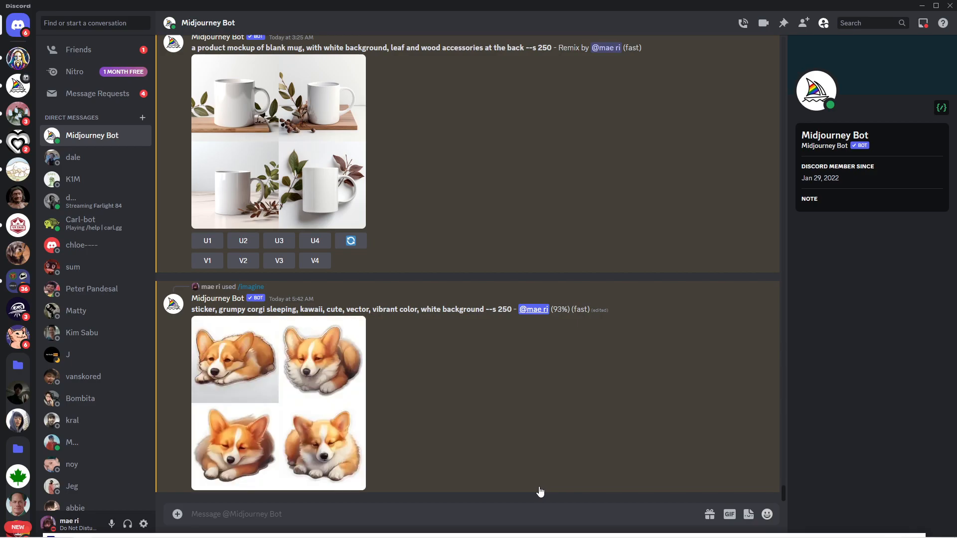
Preview the returned grid of four sleeping corgi stickers at full size
left_click(281, 366)
Upscale the third corgi sticker with U3 and view the upscaled Image #3 at full size
left_click(702, 316)
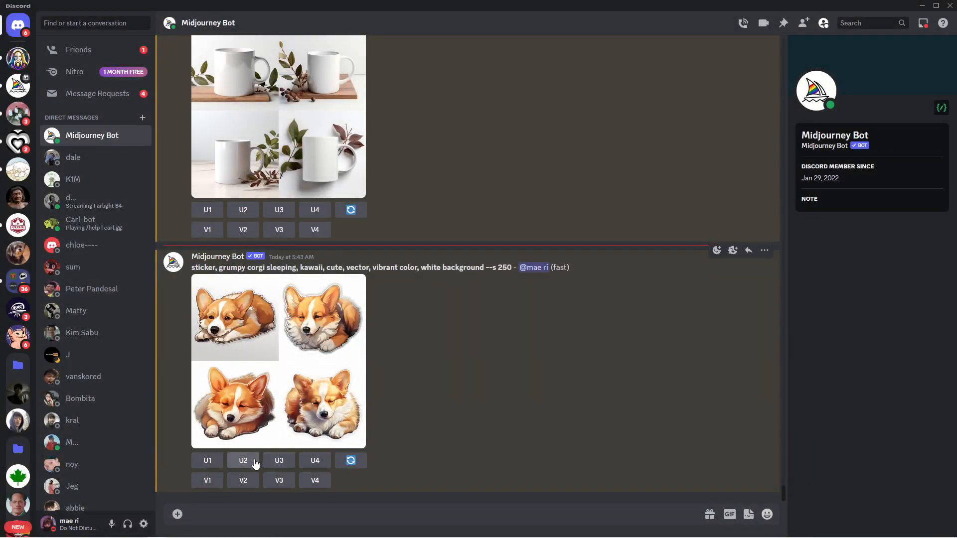
left_click(278, 462)
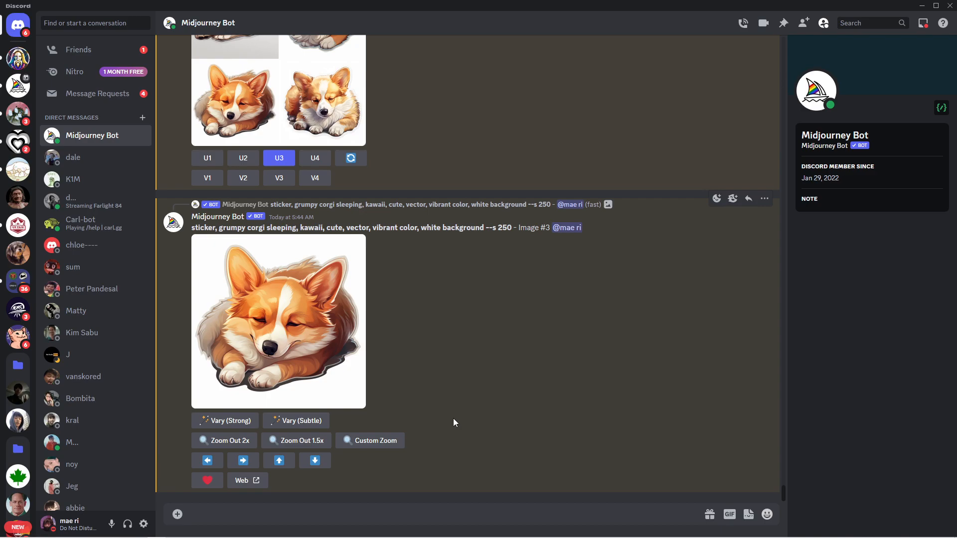
scroll(448, 415, "up", 3)
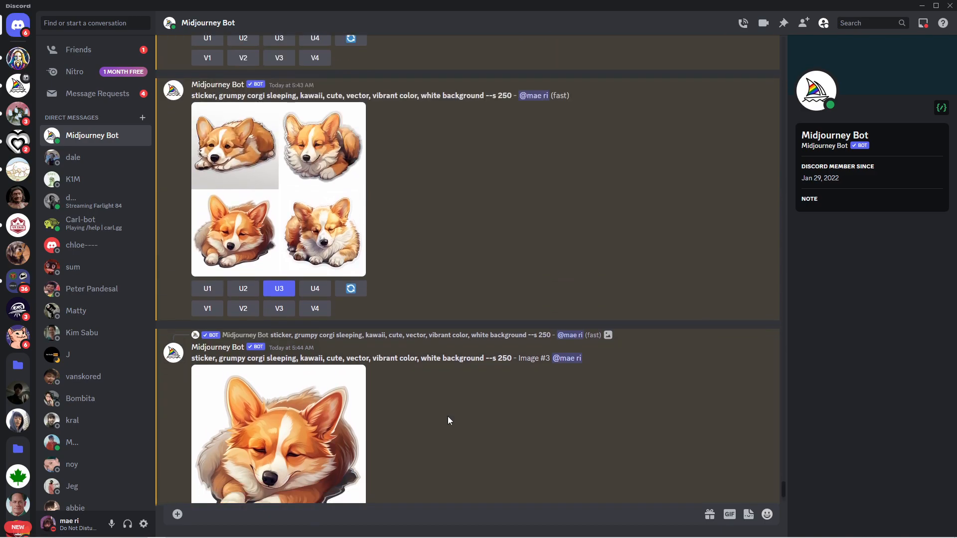
scroll(448, 420, "down", 3)
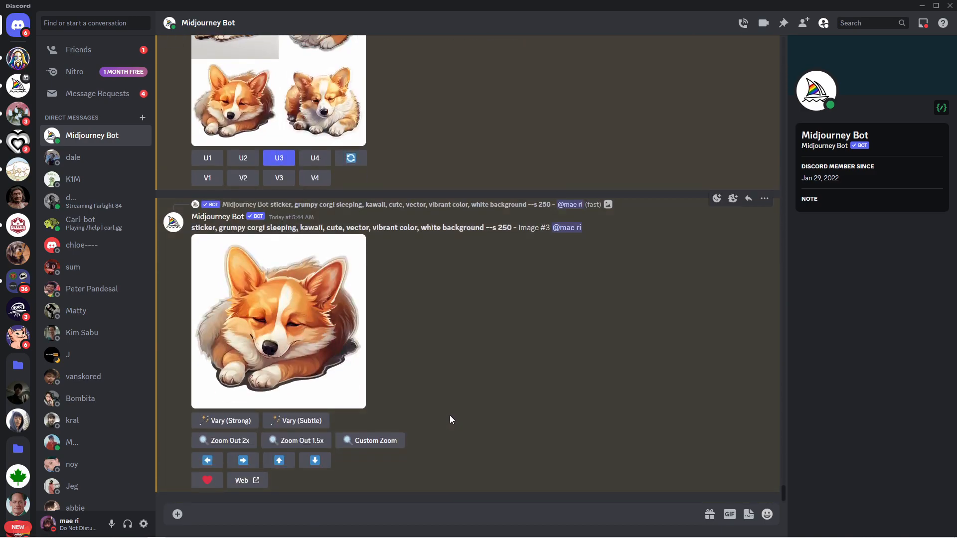
left_click(347, 373)
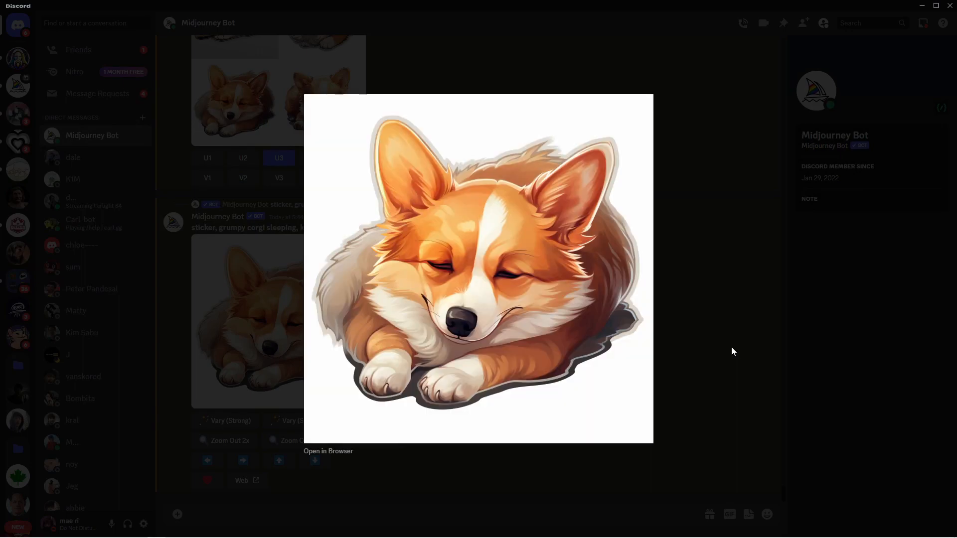
left_click(731, 347)
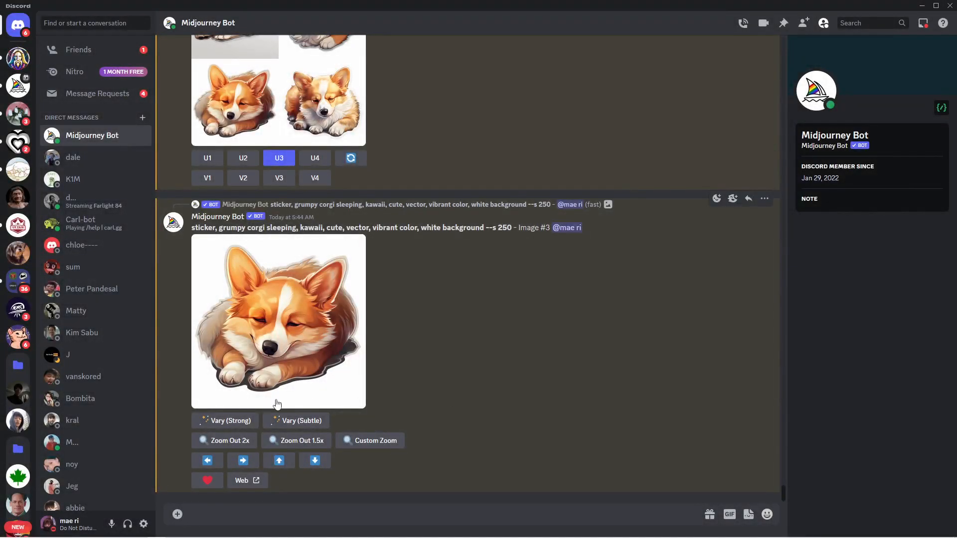
scroll(276, 414, "up", 3)
scroll(274, 392, "up", 2)
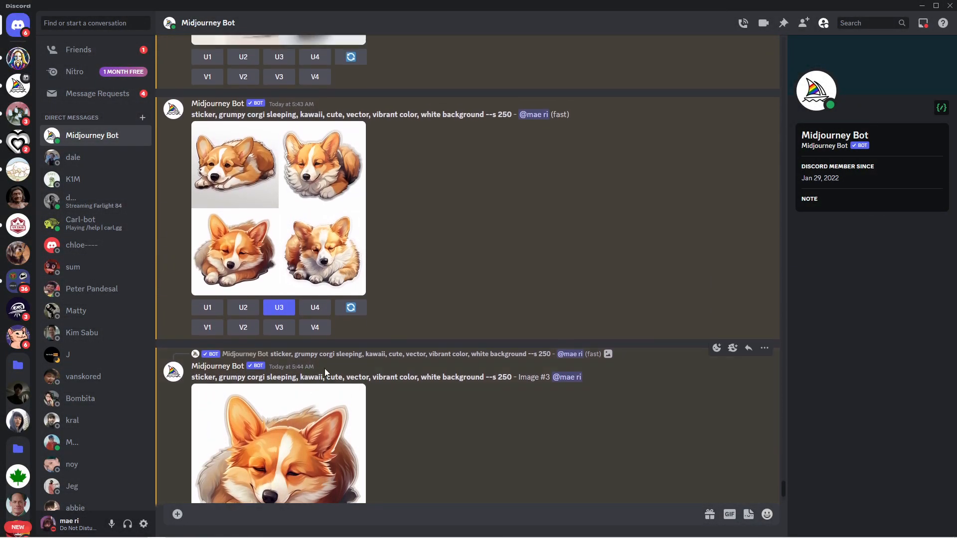
Re-roll the corgi sticker prompt unchanged from the remix dialog and scroll through the new results
left_click(350, 308)
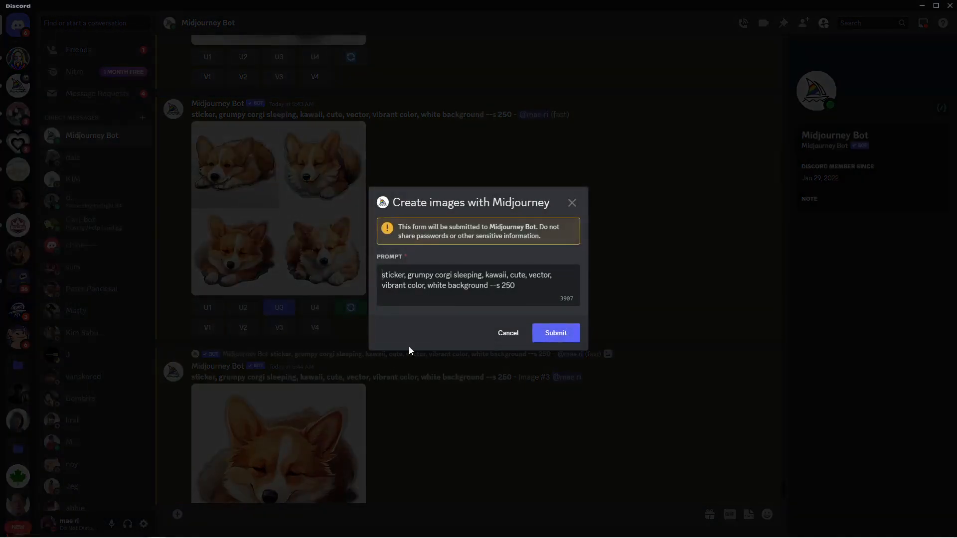
left_click(542, 333)
scroll(438, 332, "down", 4)
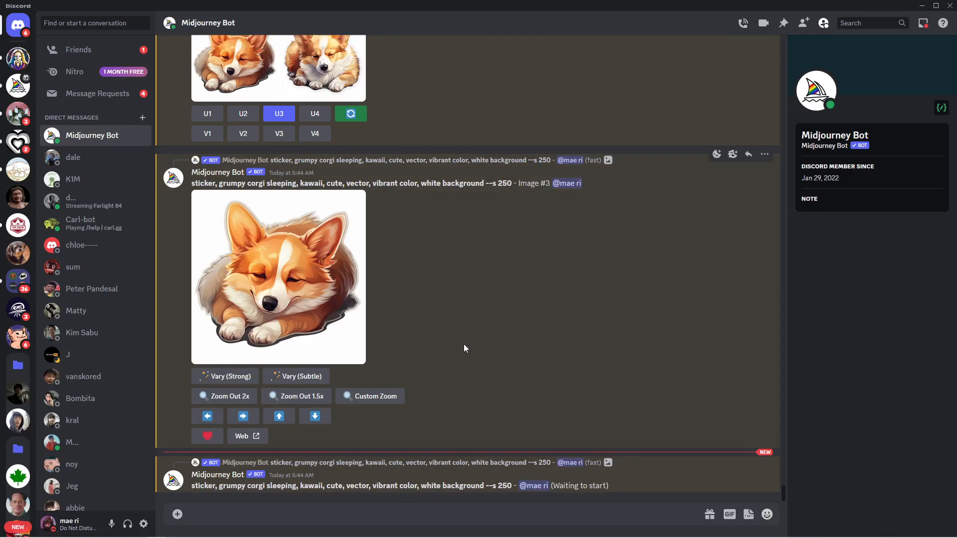
scroll(464, 345, "up", 6)
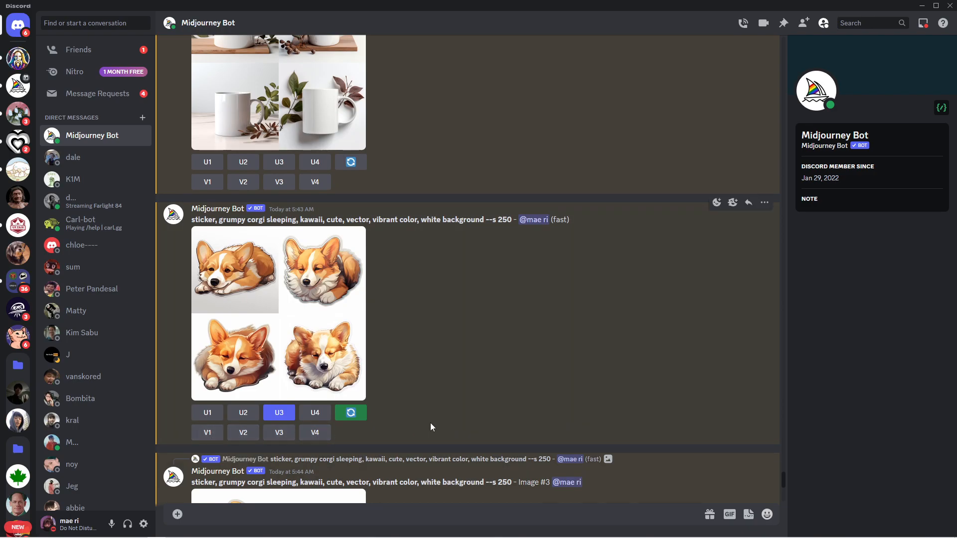
scroll(560, 414, "down", 10)
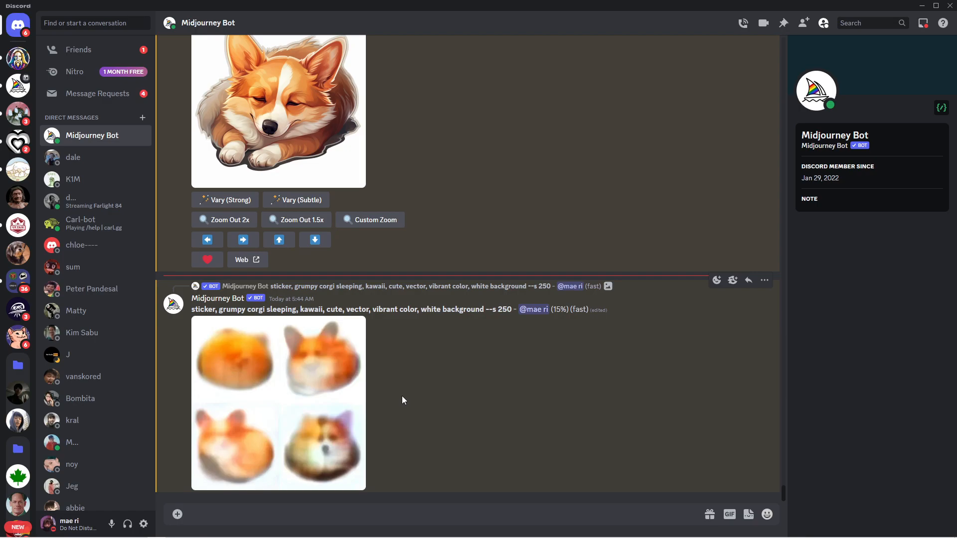
scroll(481, 448, "up", 3)
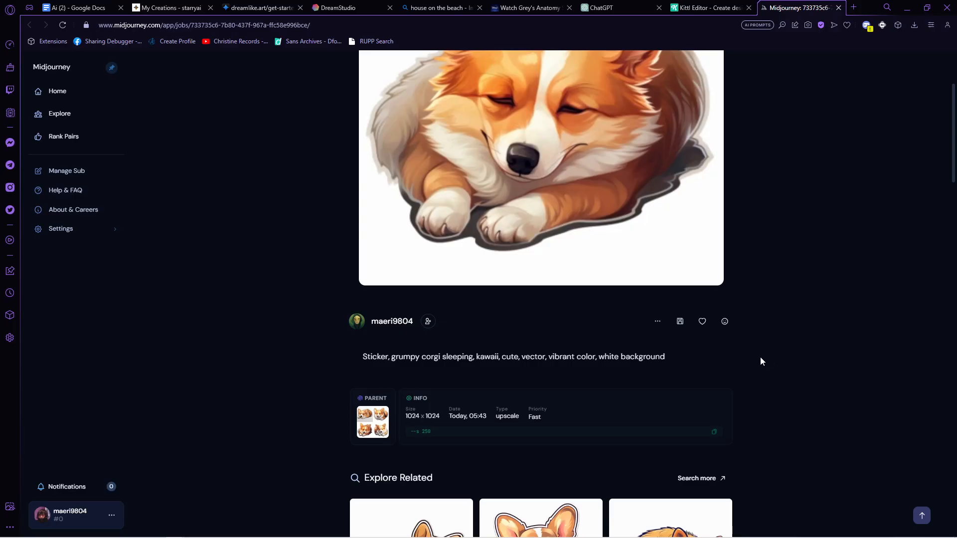
scroll(665, 354, "up", 3)
scroll(685, 374, "down", 1)
scroll(685, 378, "down", 3)
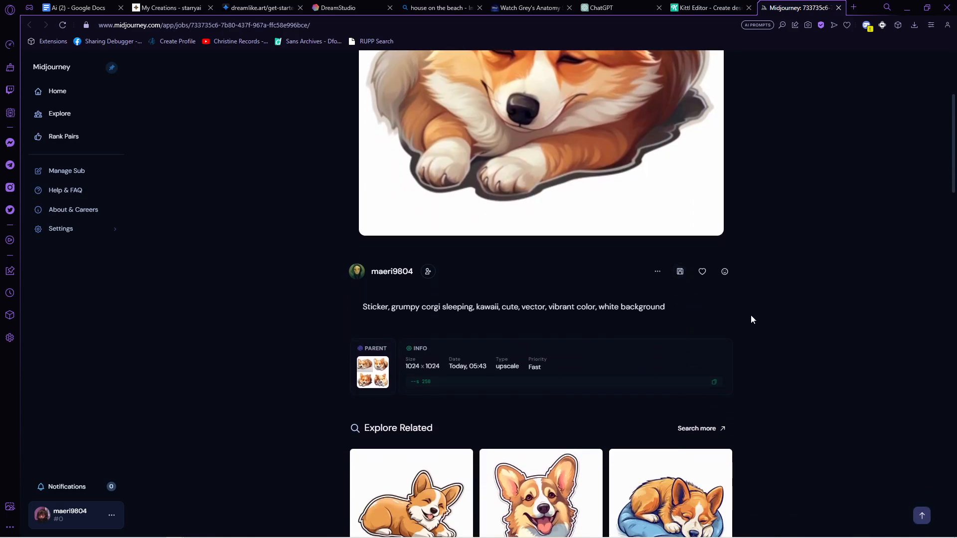
Scroll the upscaled corgi sticker's job page on the Midjourney website
scroll(775, 327, "up", 4)
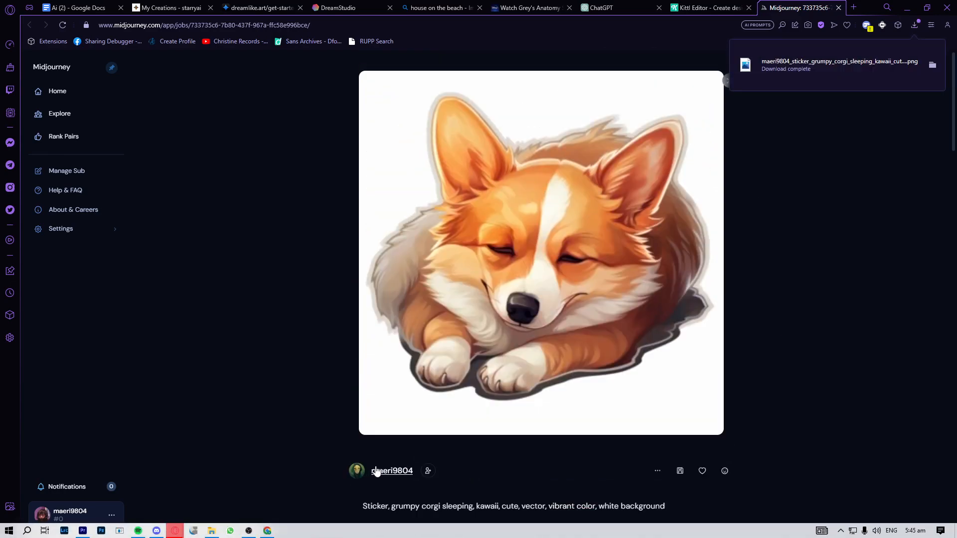
scroll(393, 440, "down", 3)
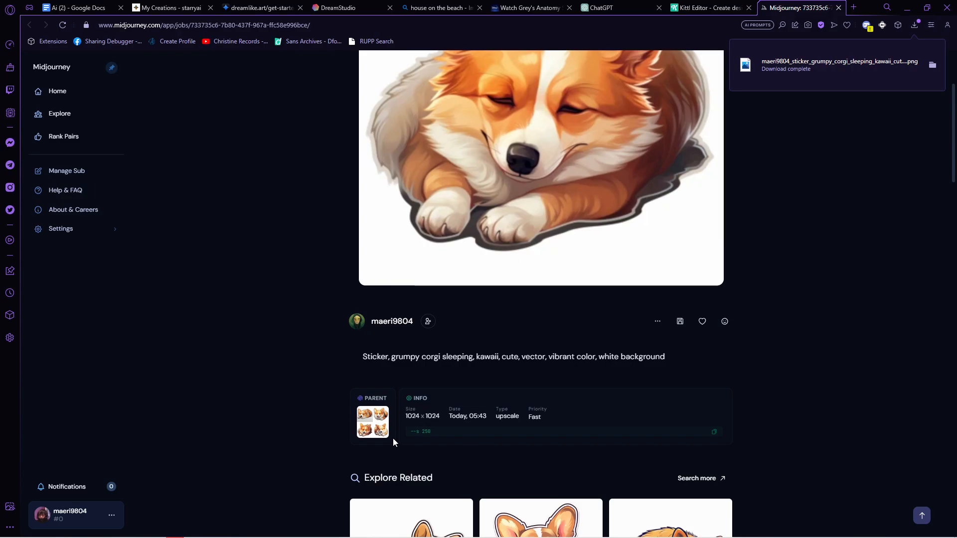
scroll(505, 484, "up", 2)
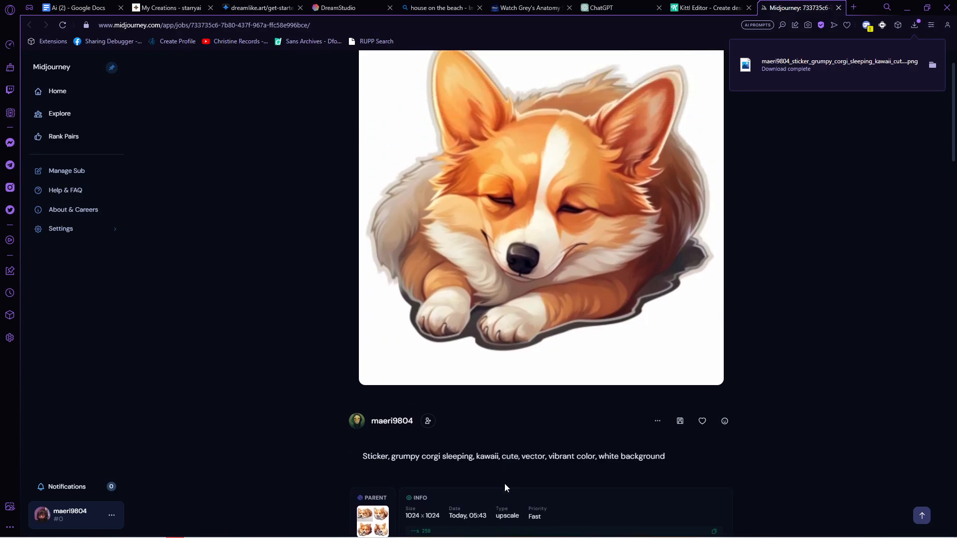
In a new browser tab, upload the sleeping corgi sticker PNG from drive D: to Google Lens
mouse_move(350, 535)
left_click(267, 531)
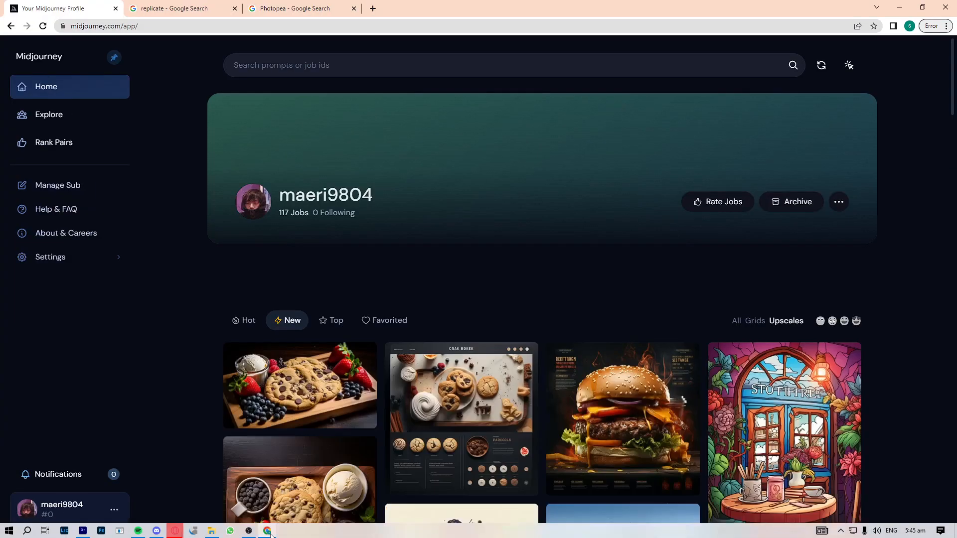
left_click(373, 8)
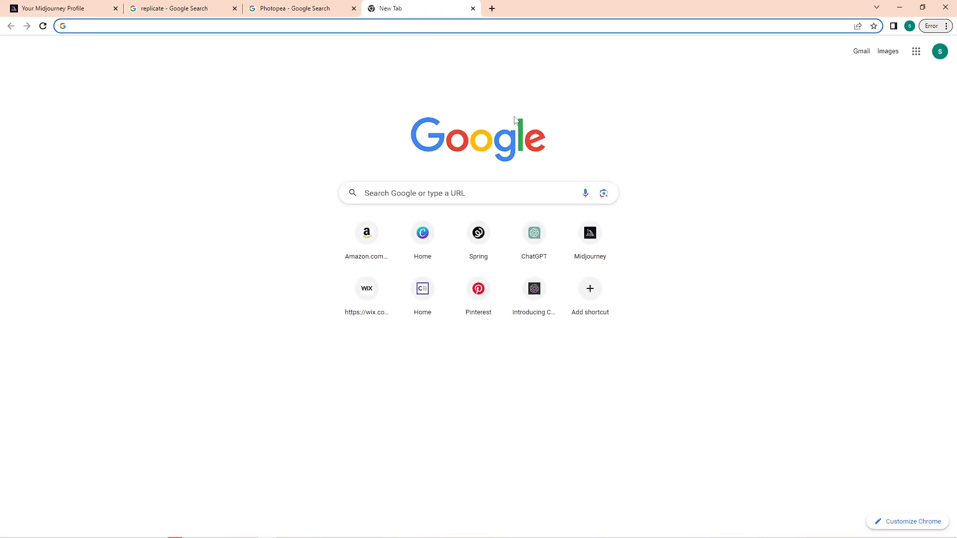
left_click(603, 192)
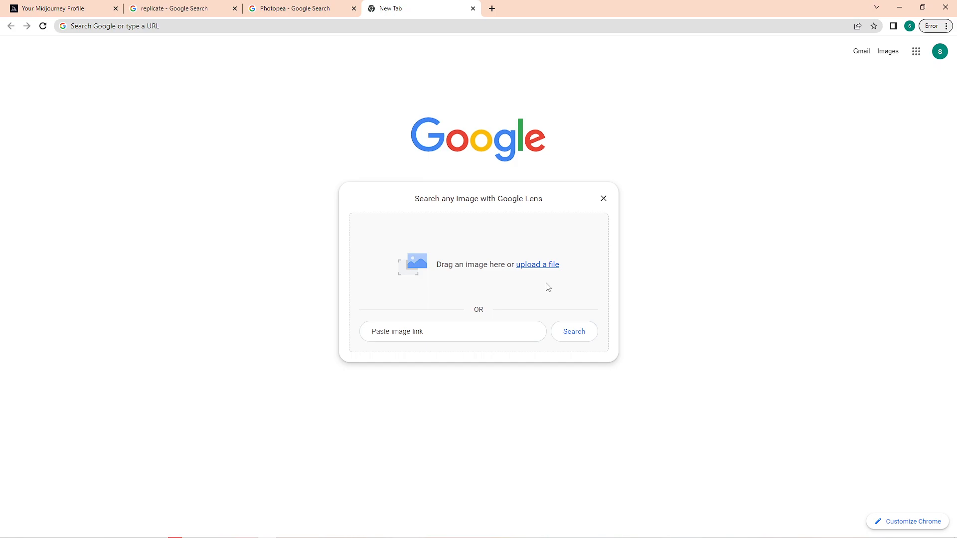
left_click(546, 265)
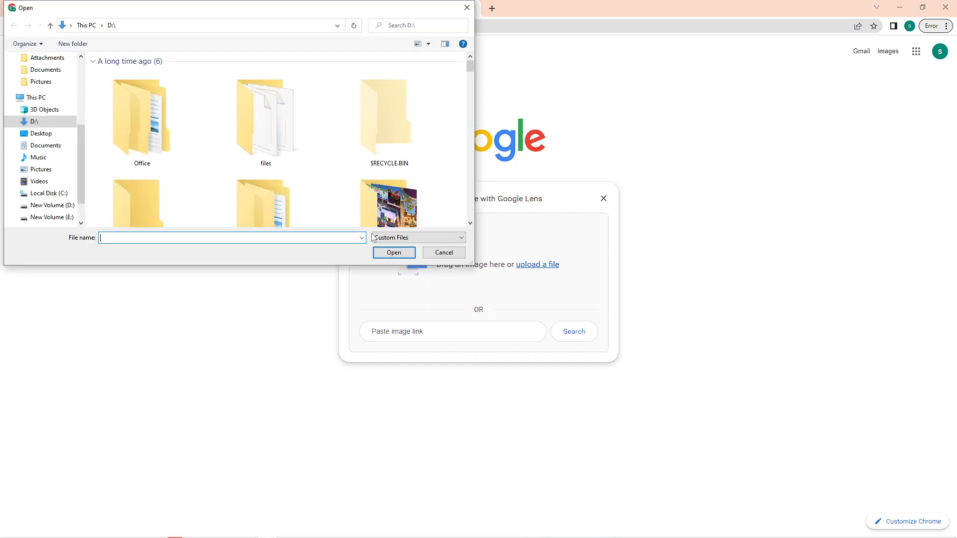
scroll(441, 77, "down", 10)
left_click(264, 159)
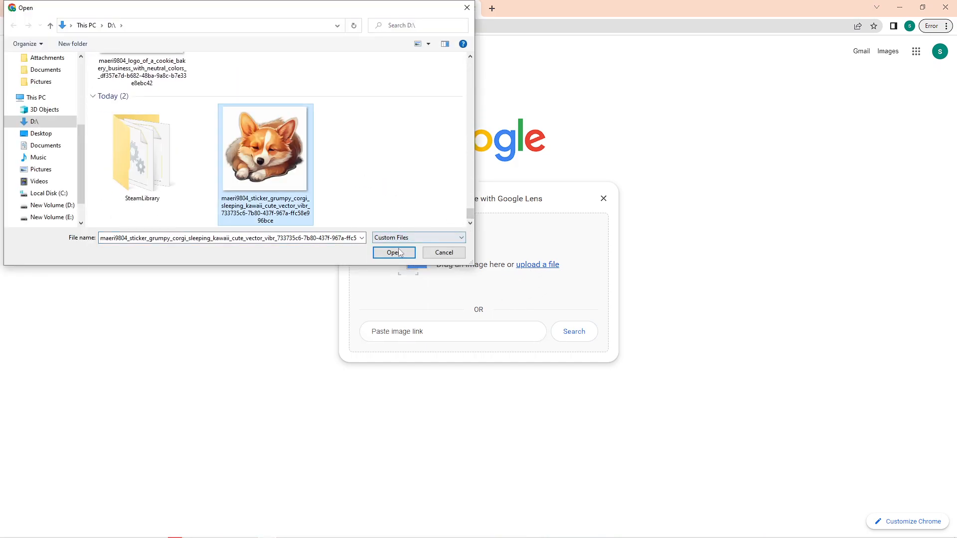
left_click(394, 252)
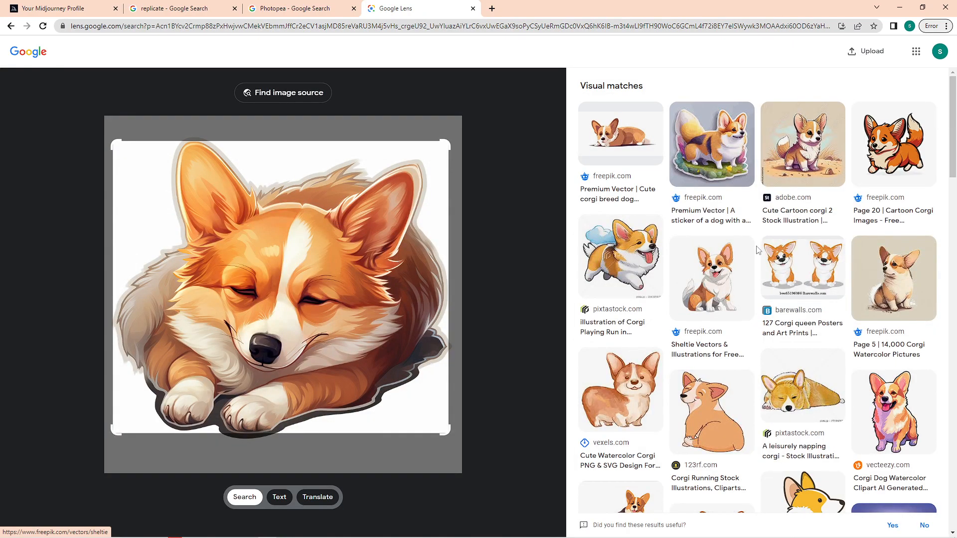
Find the corgi image's sources, showing matches from Freepik, Playground AI and 123rf
scroll(758, 249, "down", 2)
scroll(758, 249, "down", 10)
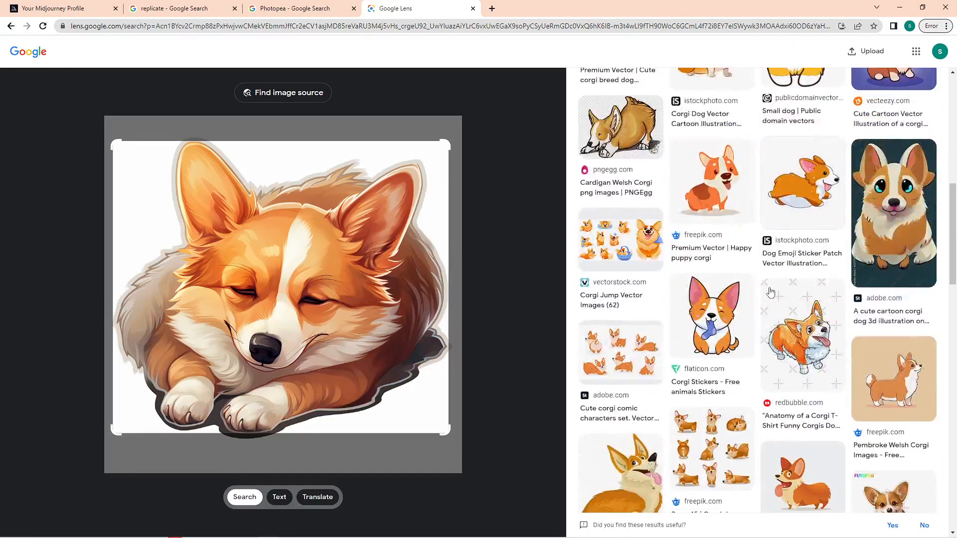
scroll(767, 309, "up", 11)
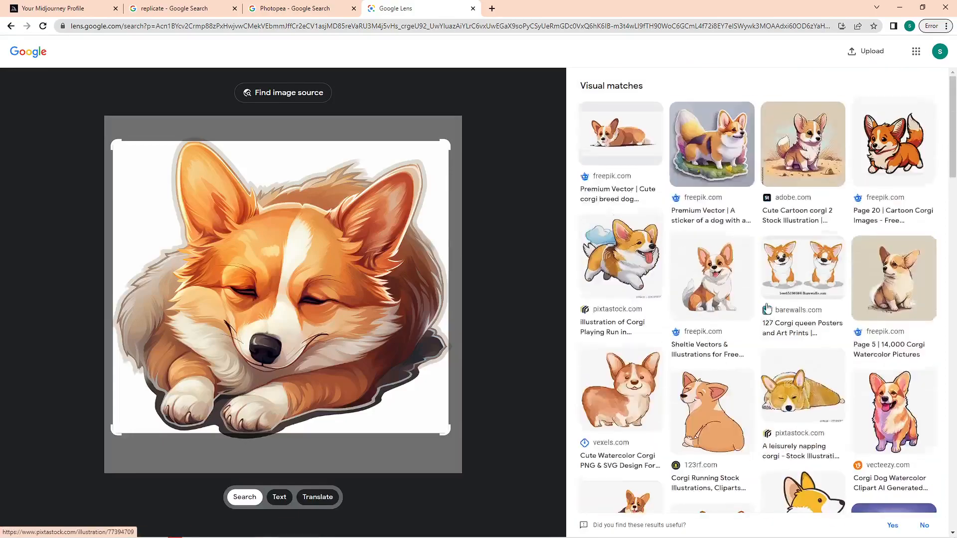
left_click(255, 98)
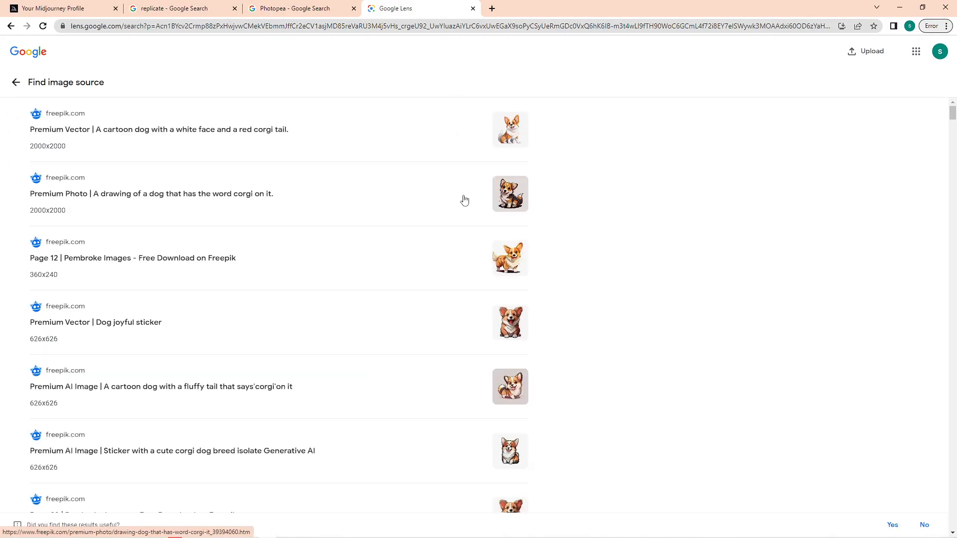
scroll(523, 264, "down", 12)
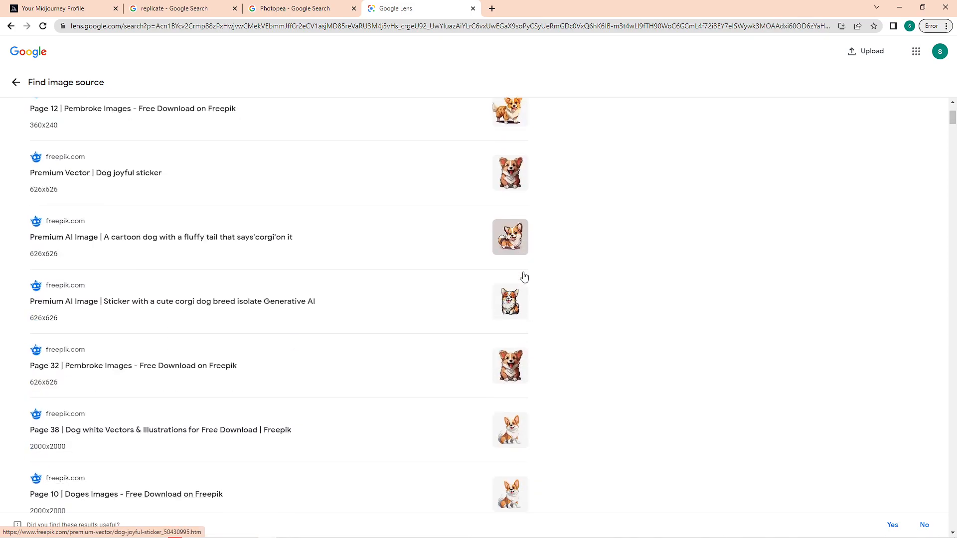
scroll(522, 333, "down", 8)
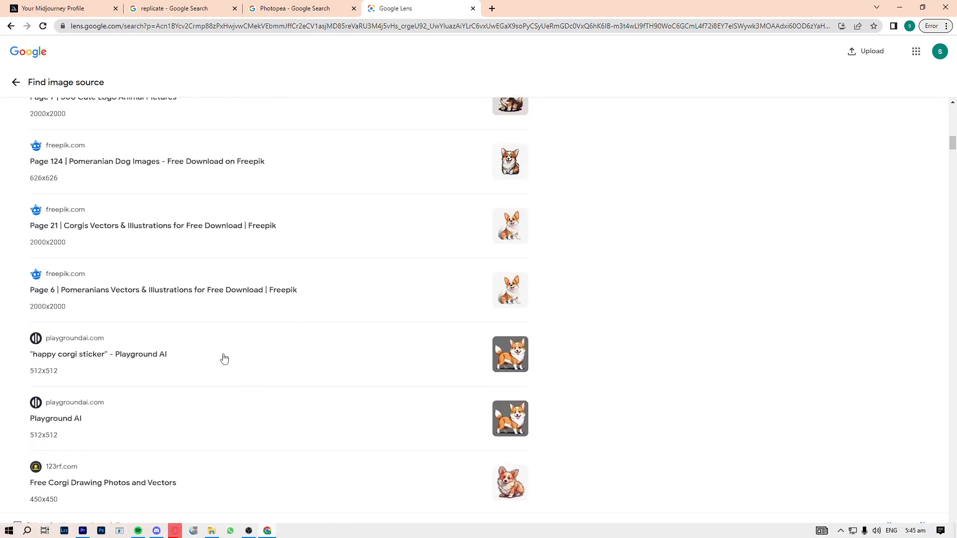
Compare with the Midjourney page's 1024 x 1024 corgi, then close the Google Lens tab
mouse_move(191, 535)
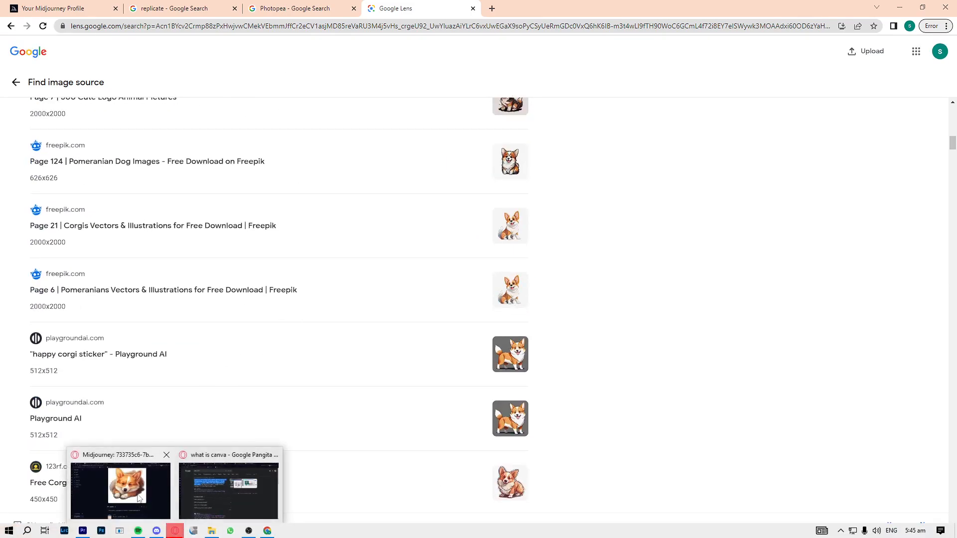
left_click(144, 484)
left_click_drag(406, 516, 439, 516)
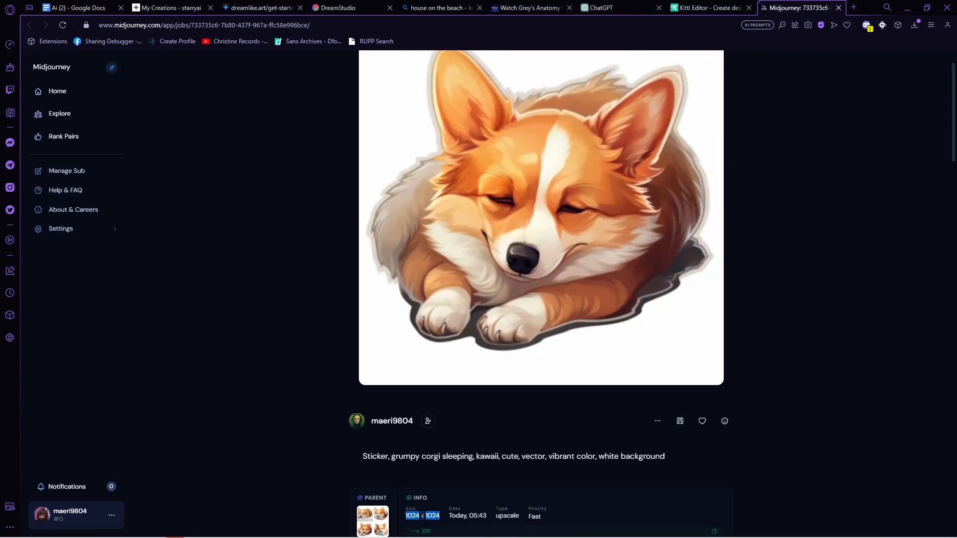
left_click(822, 441)
scroll(815, 429, "down", 2)
scroll(826, 425, "up", 3)
mouse_move(474, 523)
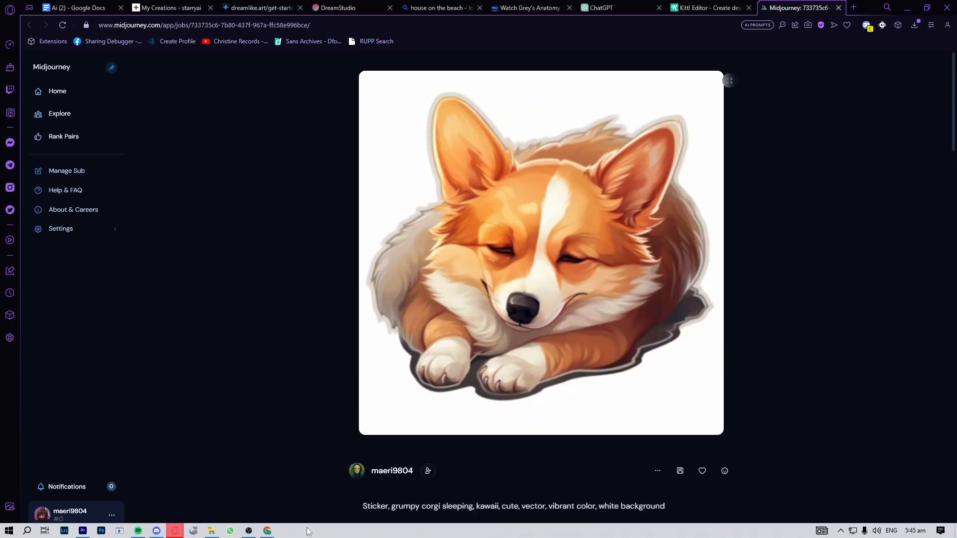
left_click(268, 533)
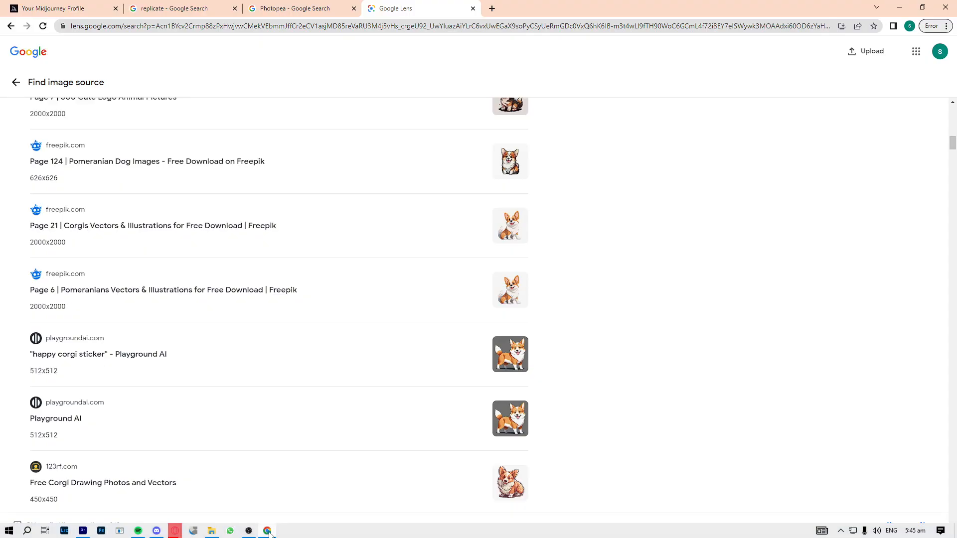
left_click(473, 8)
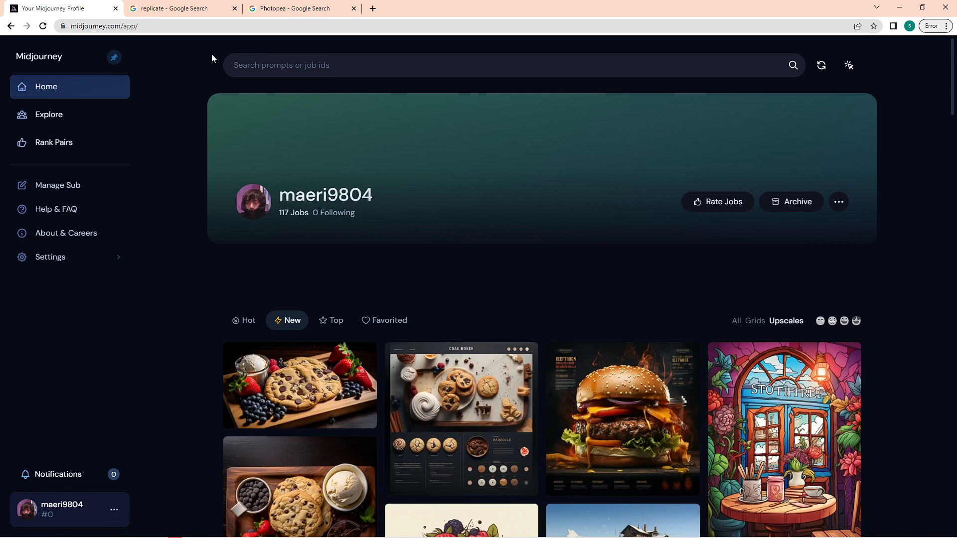
Open the nightmareai/real-esrgan page from the replicate search results and choose Sign In With GitHub
left_click(184, 14)
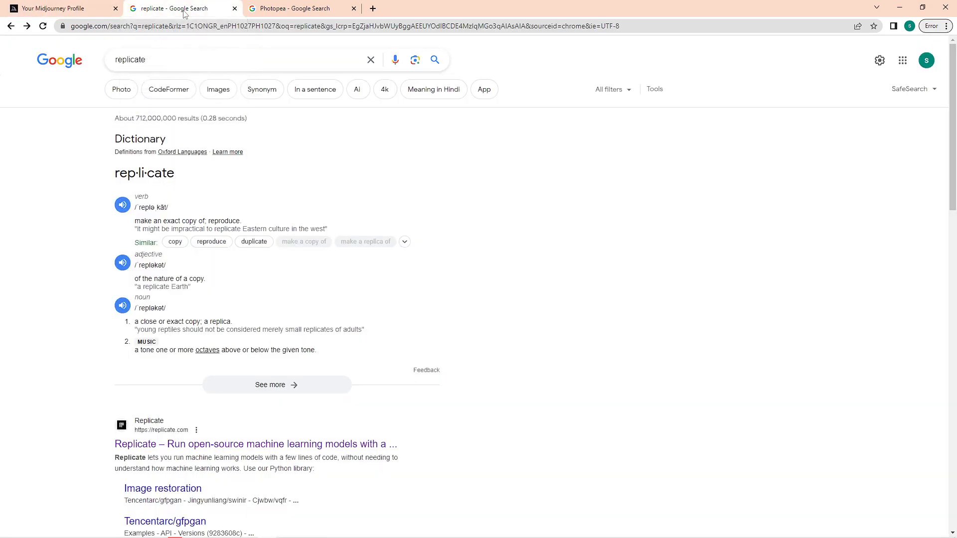
scroll(452, 303, "down", 7)
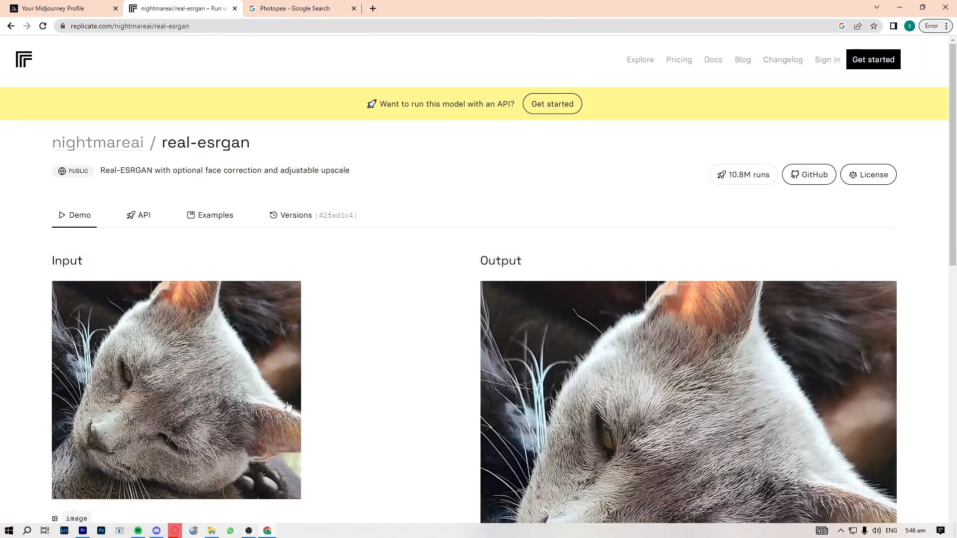
scroll(273, 381, "down", 3)
mouse_move(83, 534)
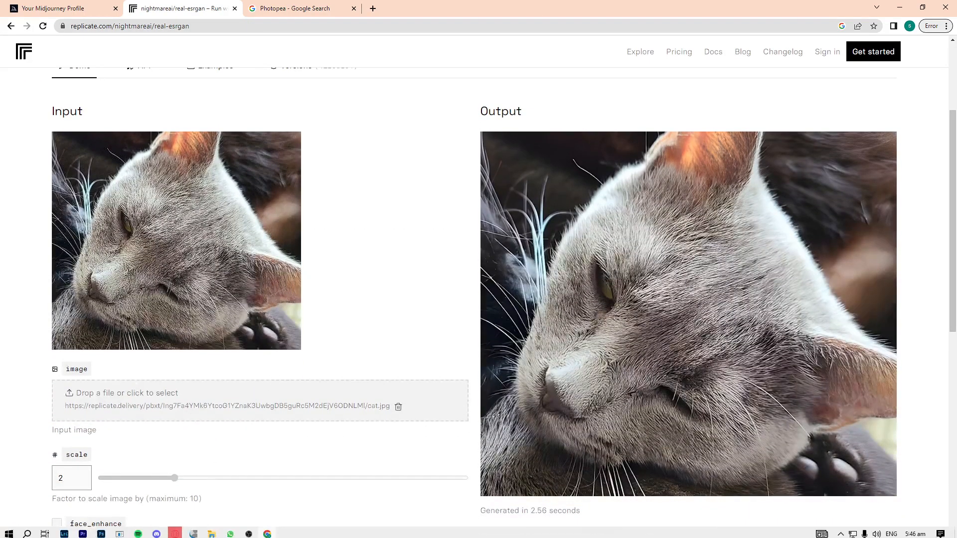
scroll(352, 359, "up", 3)
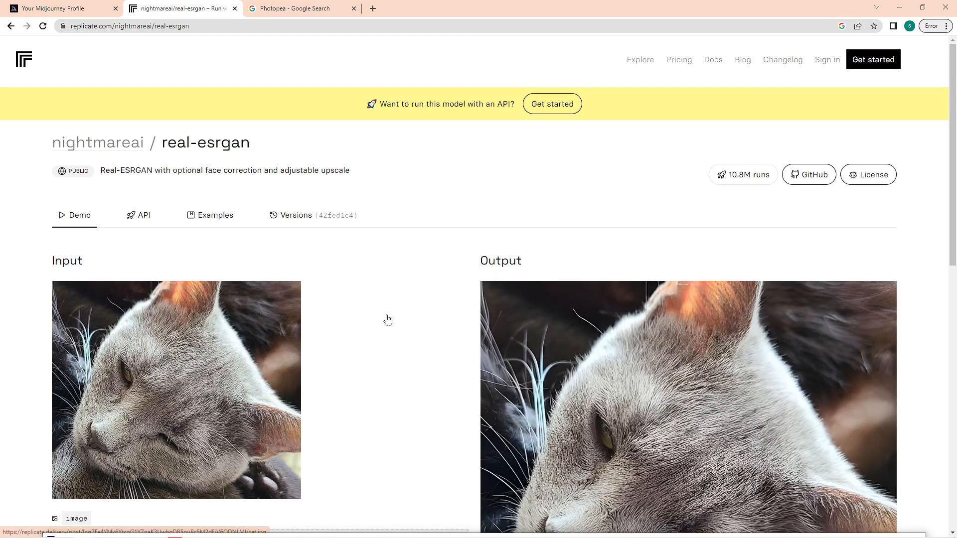
scroll(392, 302, "down", 3)
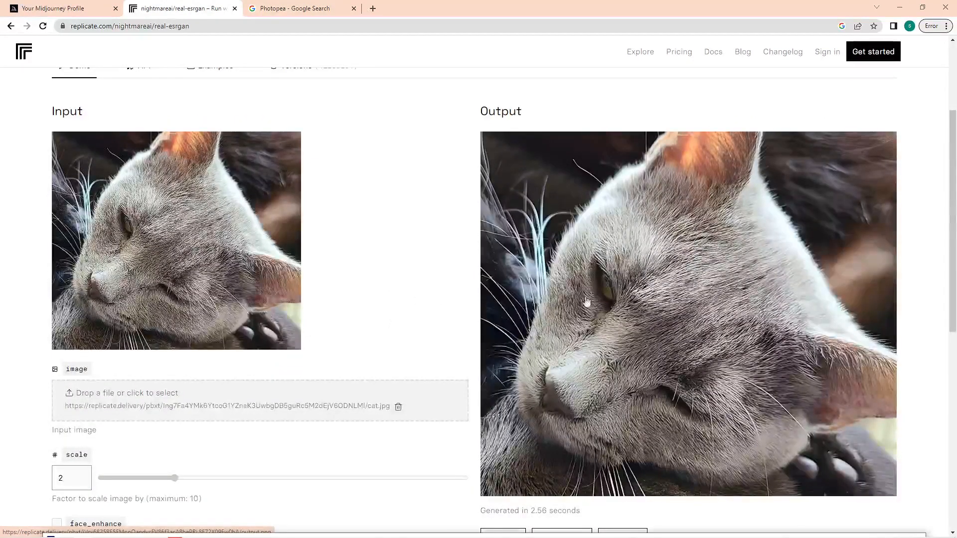
scroll(647, 294, "down", 1)
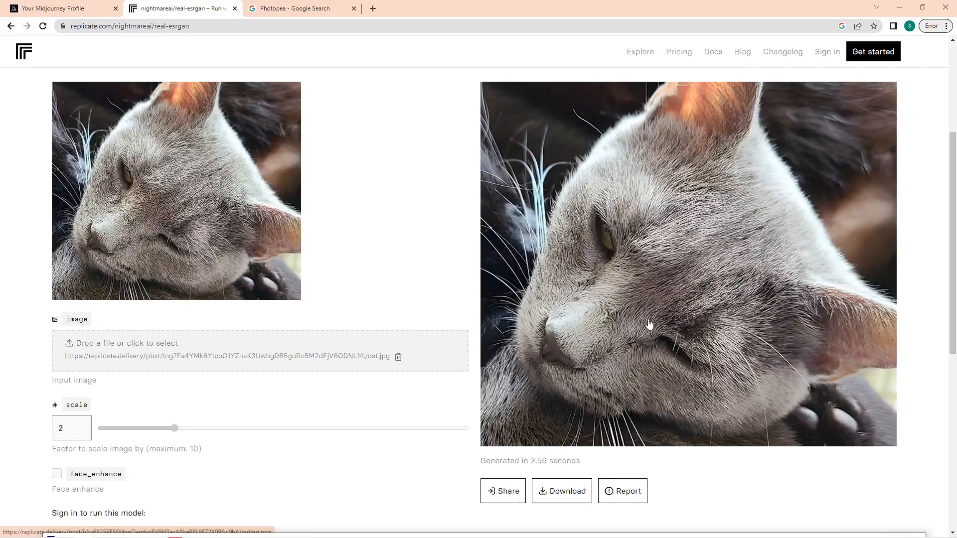
scroll(650, 324, "down", 2)
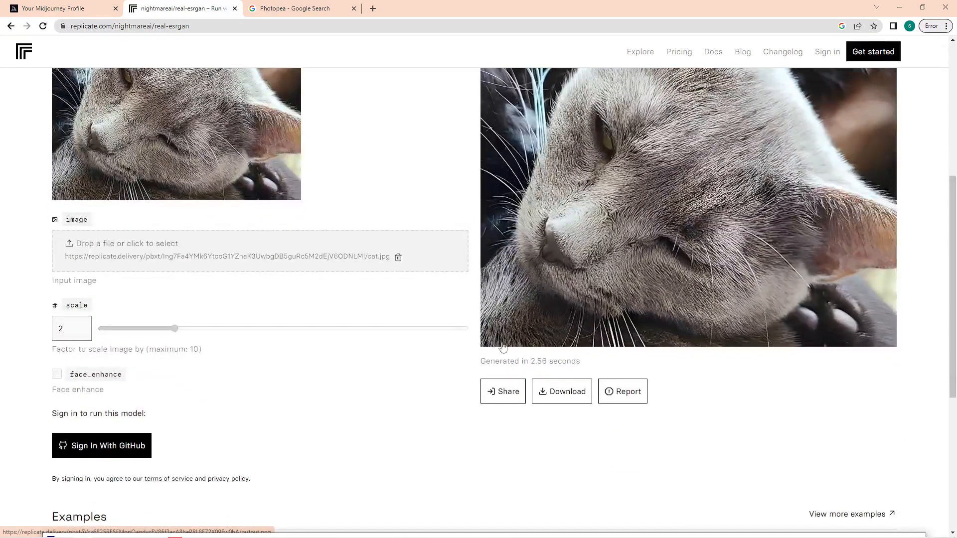
scroll(483, 349, "down", 3)
left_click(127, 298)
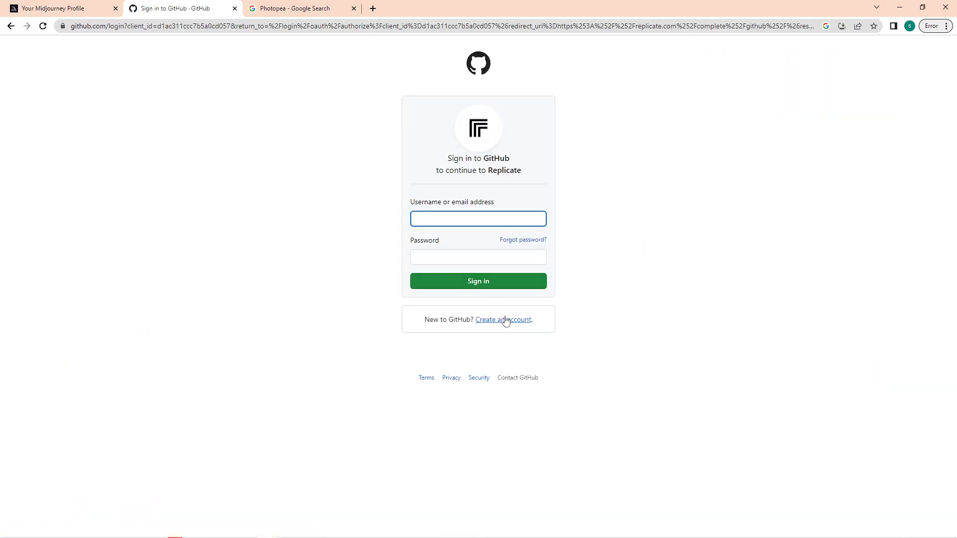
Fill in the new GitHub account's username, e-mail address and password
left_click(505, 320)
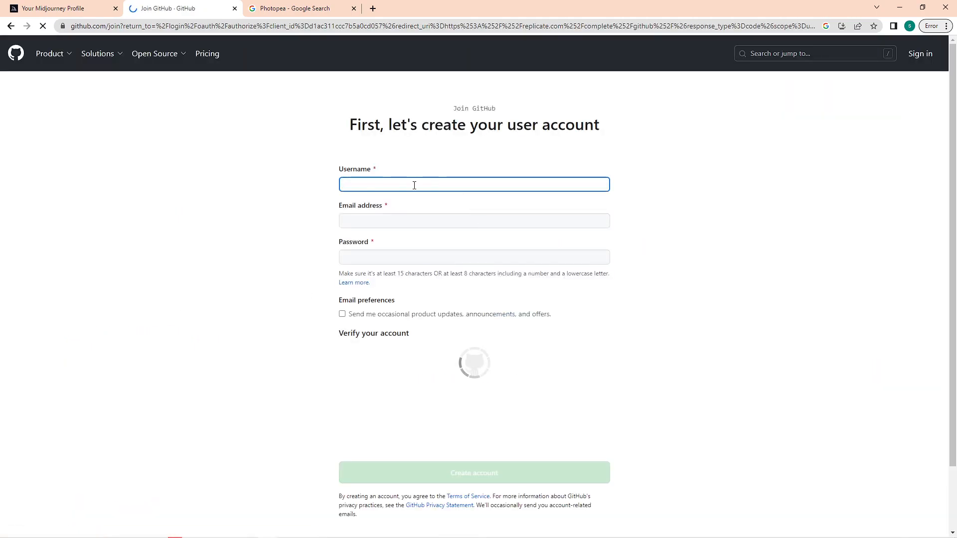
type("web AI")
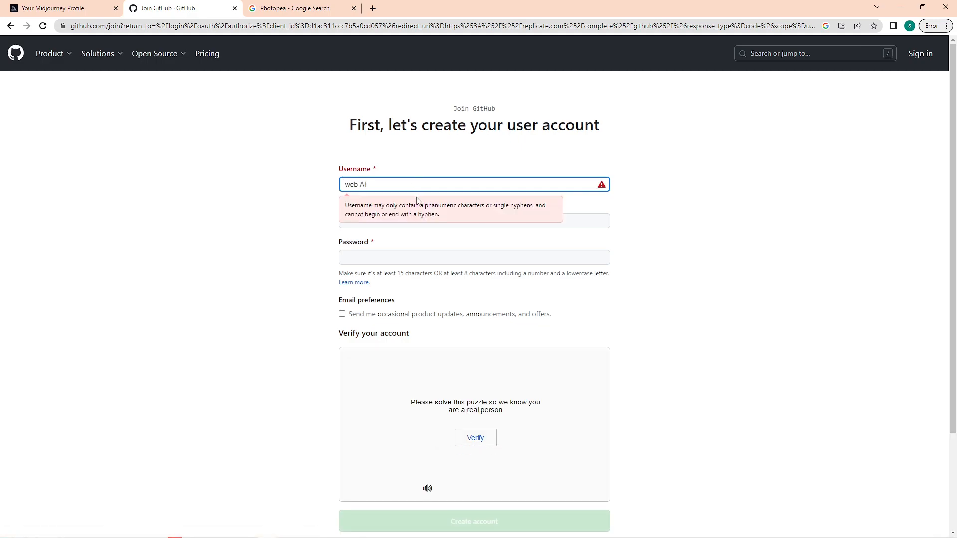
key("BackSpace")
key("BackSpace")
key("BackSpace")
type("ai189")
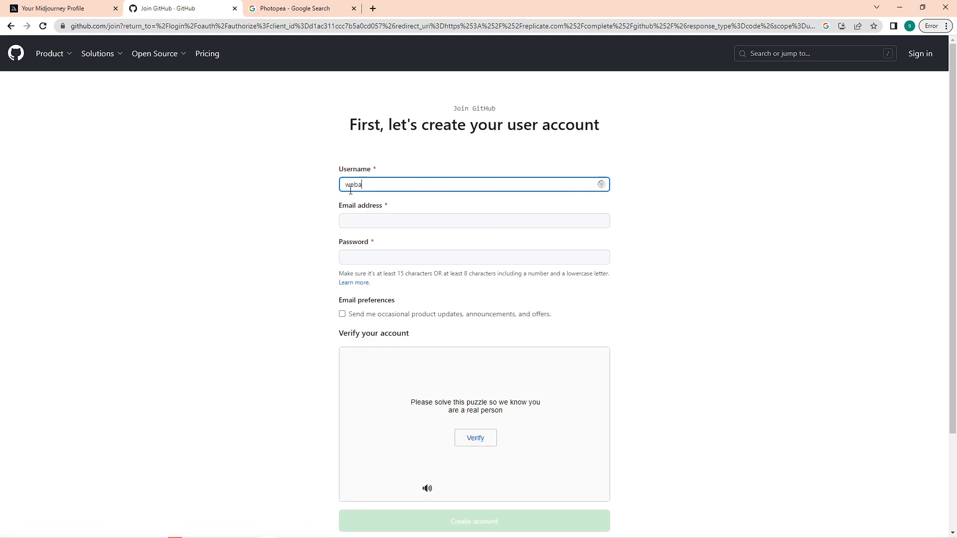
key("Tab")
left_click(399, 259)
type("•••••••••••")
Create the account, pass the verification puzzle, save the password, and enter the emailed launch code
left_click(476, 438)
left_click(483, 398)
scroll(474, 427, "down", 2)
left_click(473, 423)
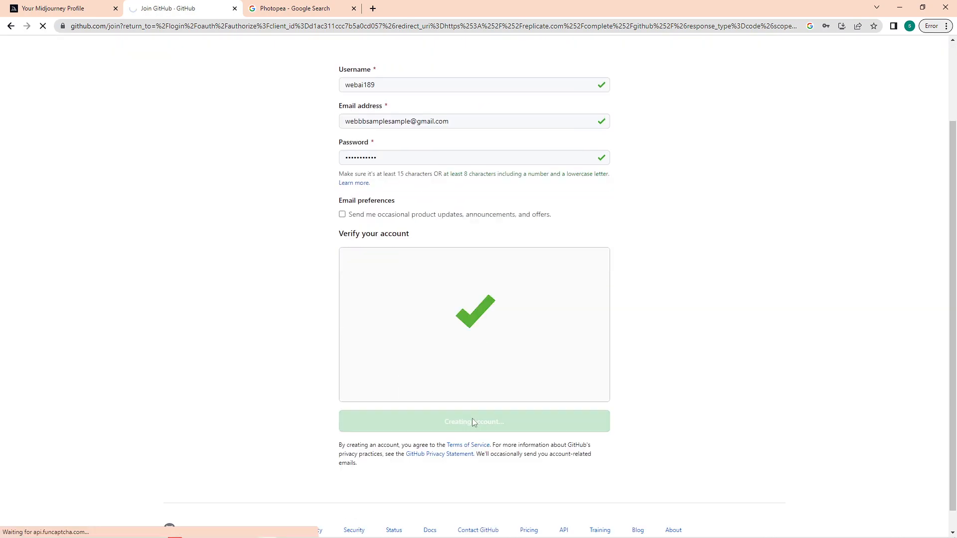
left_click(829, 171)
left_click(558, 250)
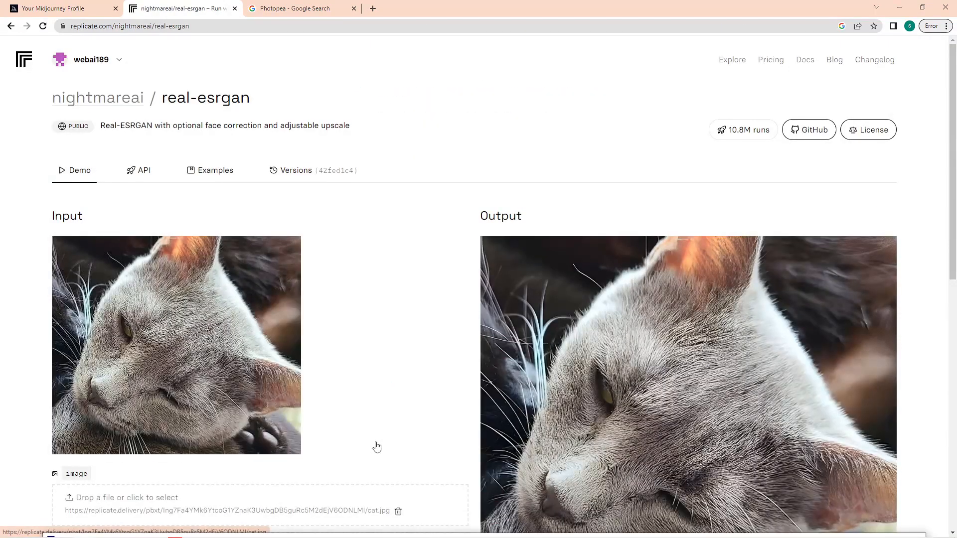
Load the corgi sticker image from today's files as real-esrgan's input image
scroll(389, 335, "down", 2)
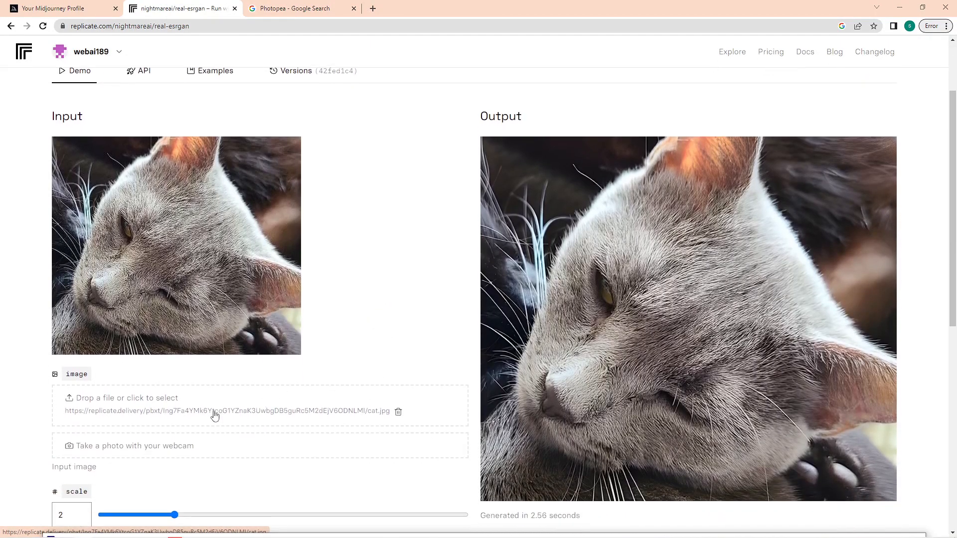
scroll(187, 398, "down", 1)
left_click(157, 359)
left_click_drag(469, 64, 467, 79)
left_click(269, 165)
left_click(396, 251)
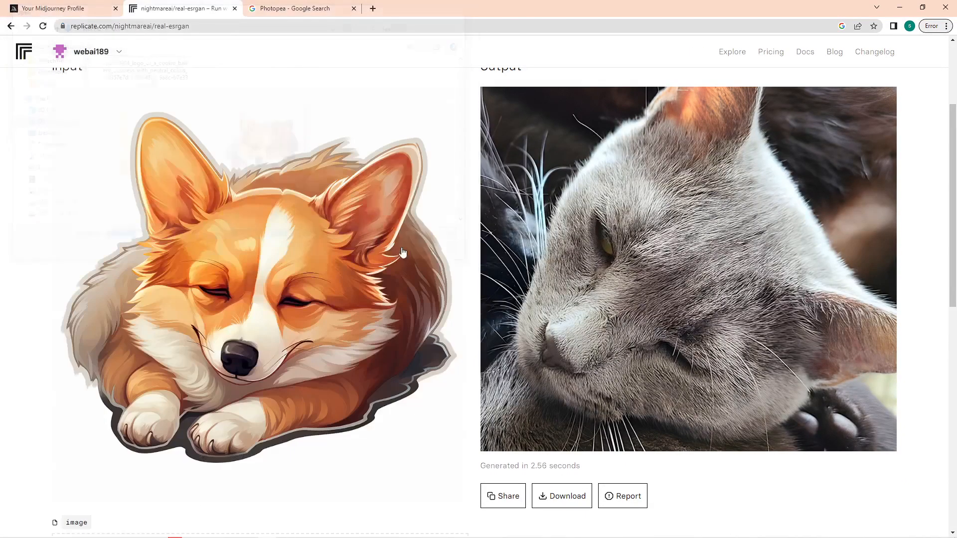
Set the scale slider to 10 and submit the upscaling run, then review the output
scroll(301, 357, "down", 6)
left_click_drag(185, 333, 497, 350)
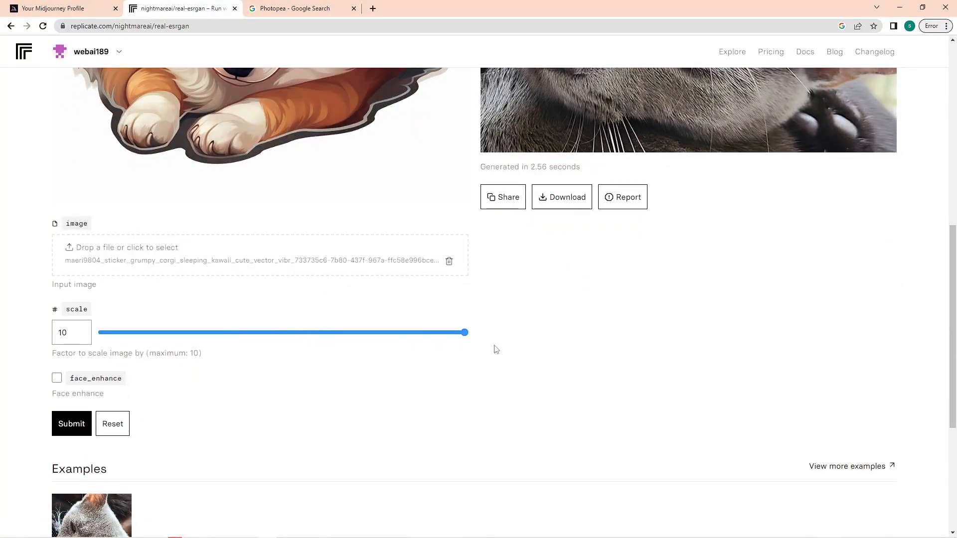
left_click(80, 426)
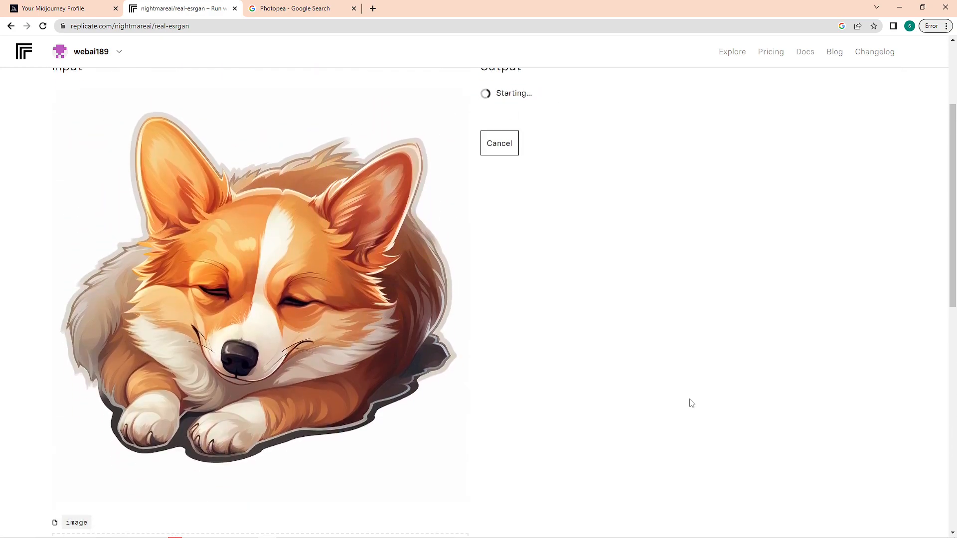
scroll(692, 404, "up", 1)
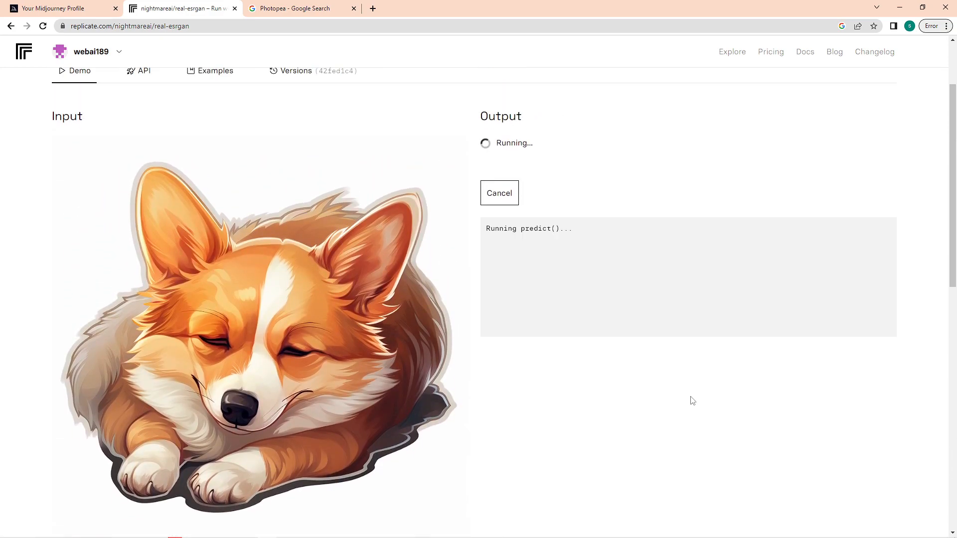
scroll(487, 406, "down", 1)
scroll(618, 515, "down", 1)
scroll(617, 515, "up", 1)
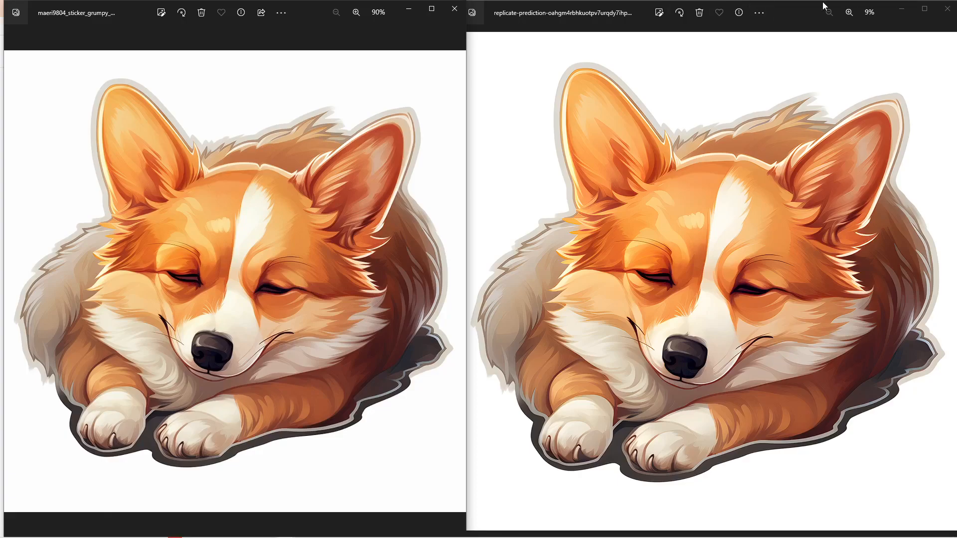
Zoom into the upscaled corgi's eye and fur in Photos, then open the Photopea website
scroll(721, 287, "up", 2)
scroll(721, 287, "up", 8)
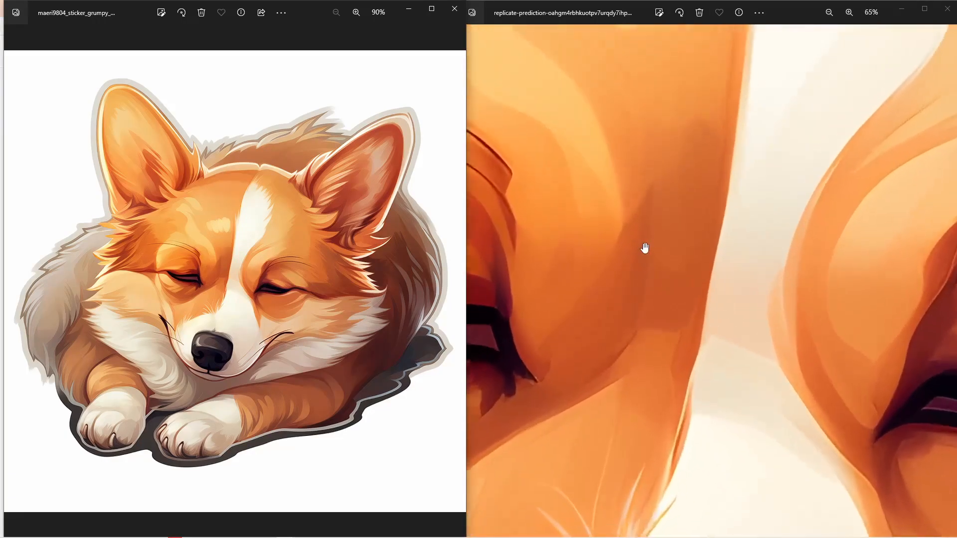
scroll(596, 210, "down", 3)
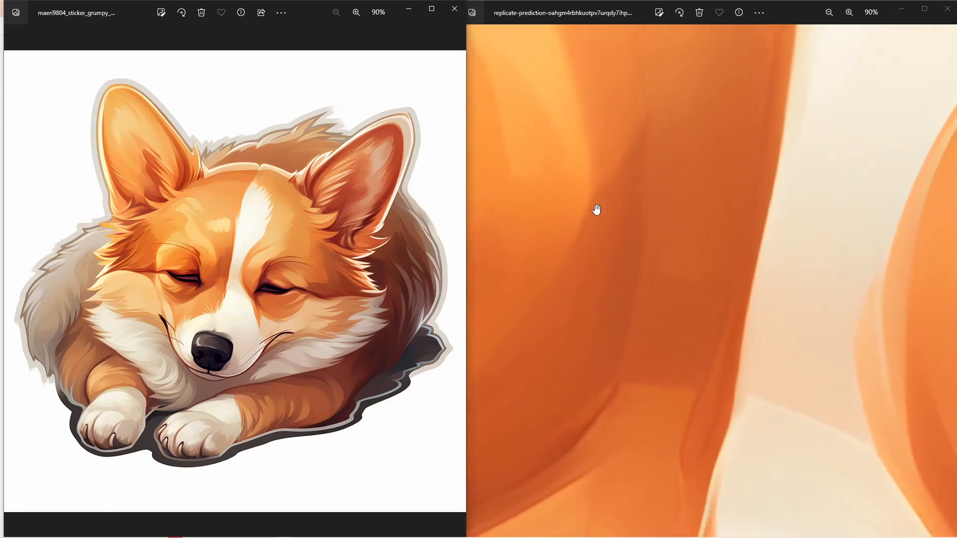
left_click_drag(479, 209, 763, 252)
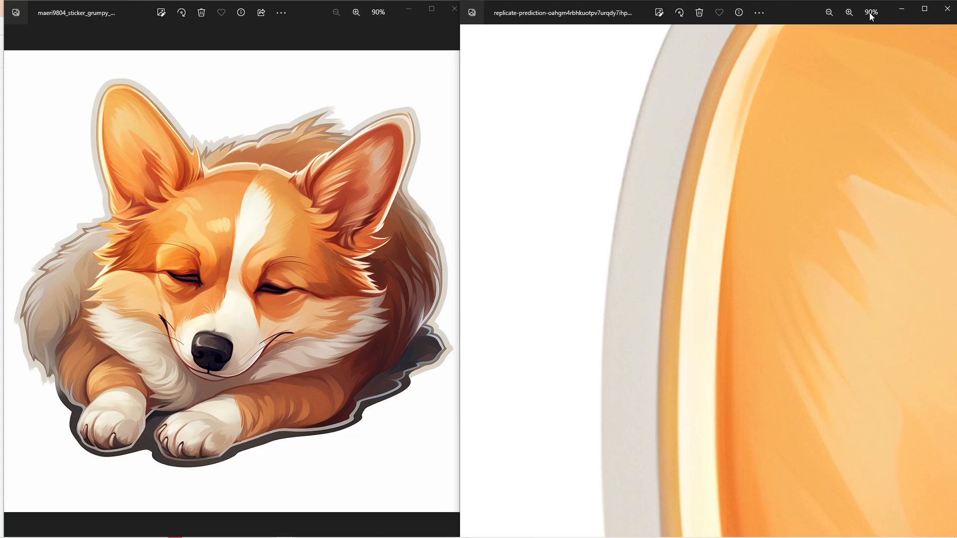
left_click_drag(842, 231, 651, 333)
scroll(651, 332, "down", 5)
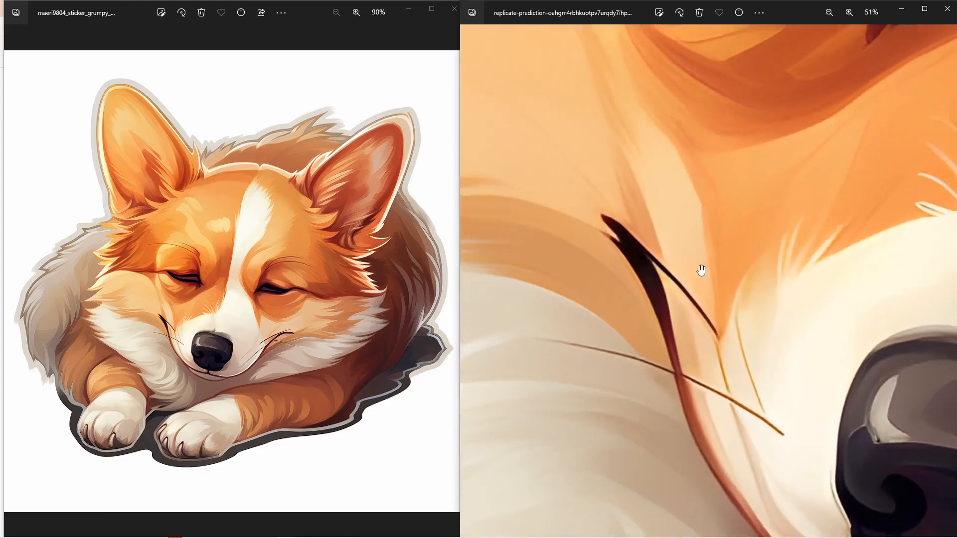
scroll(816, 271, "down", 3)
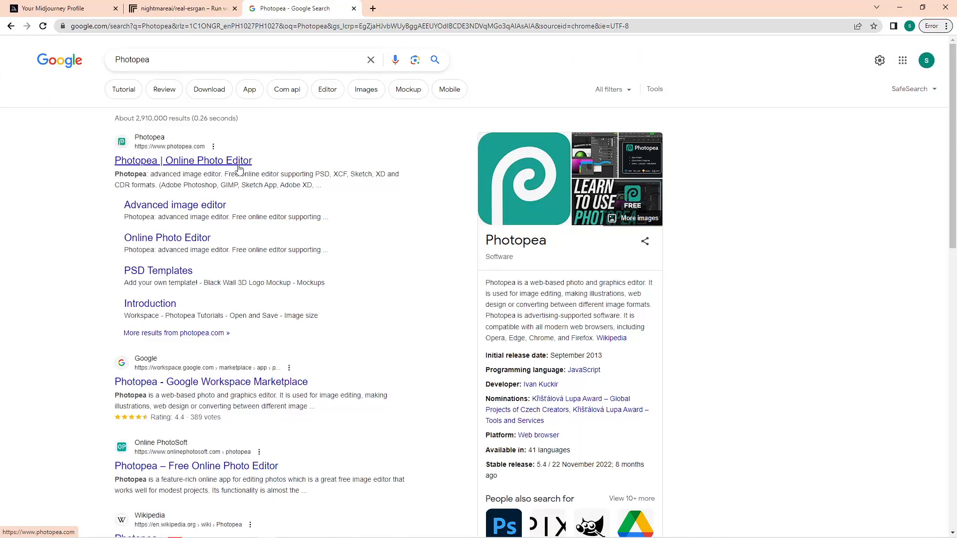
left_click(241, 160)
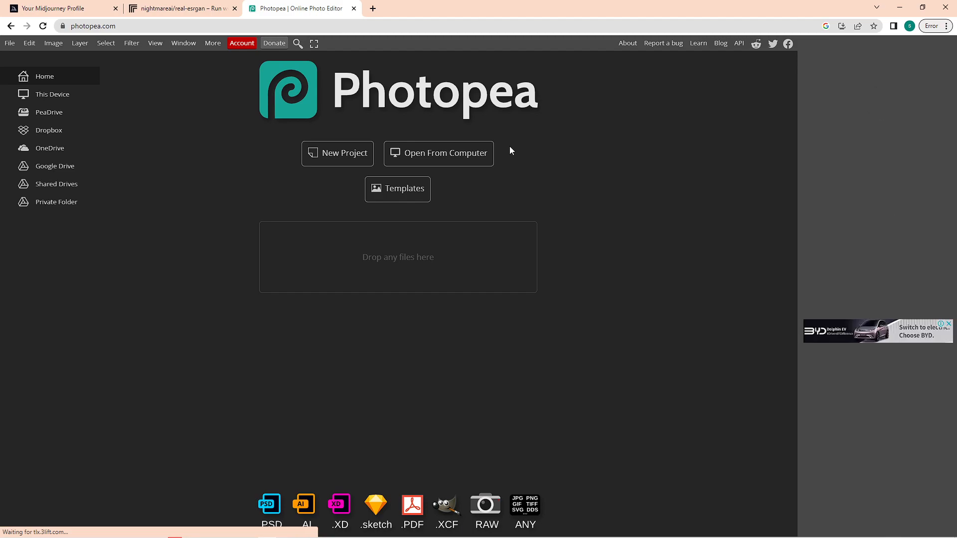
Open the replicate-prediction image from New Volume (D:) via Open From Computer
left_click(471, 152)
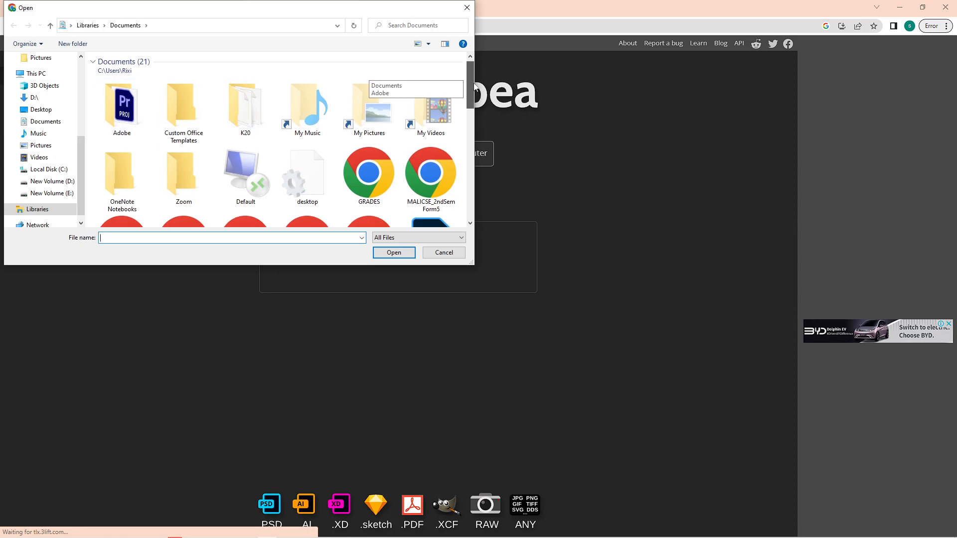
left_click_drag(472, 84, 470, 194)
left_click(52, 181)
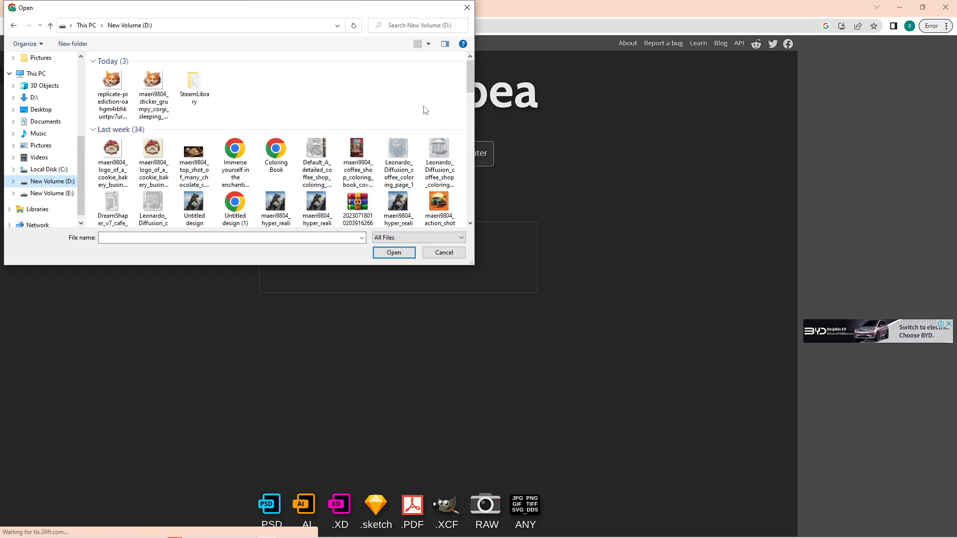
double_click(114, 98)
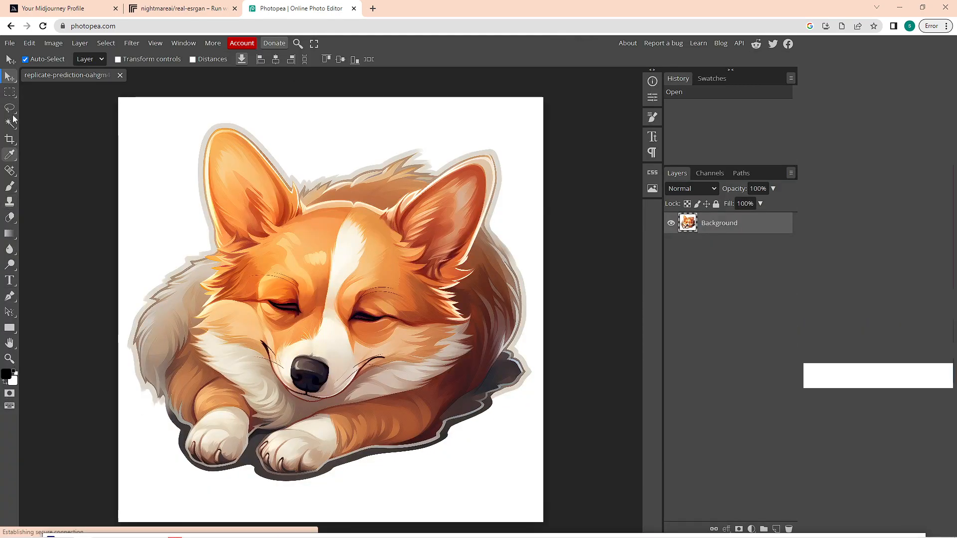
Magic Wand the white background around the corgi, delete it, and deselect with Ctrl+D
left_click(10, 123)
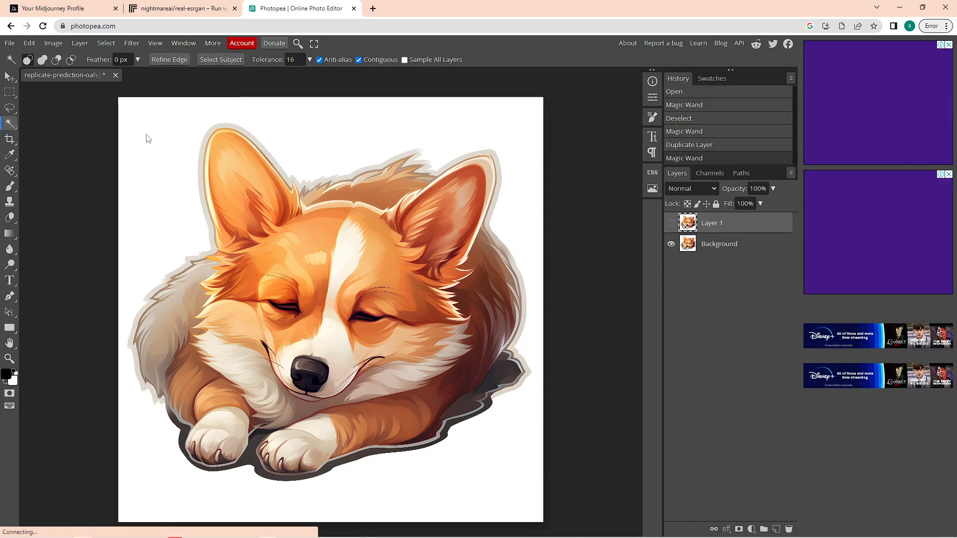
left_click(146, 135)
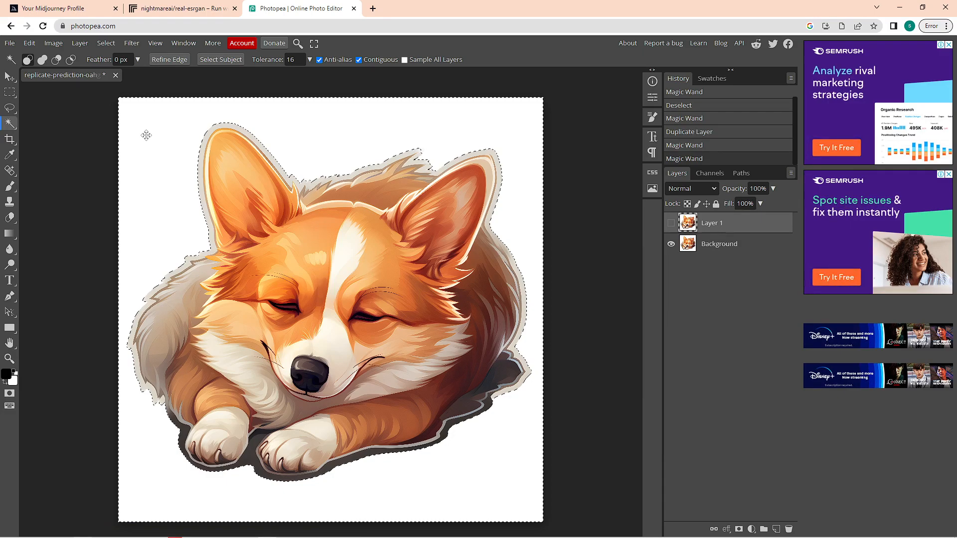
key("Delete")
key("ctrl+d")
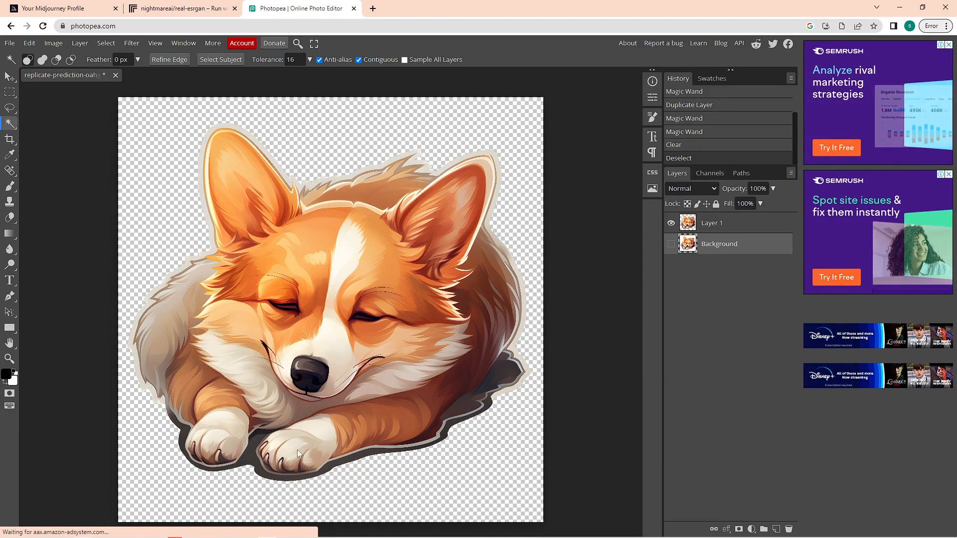
mouse_move(88, 534)
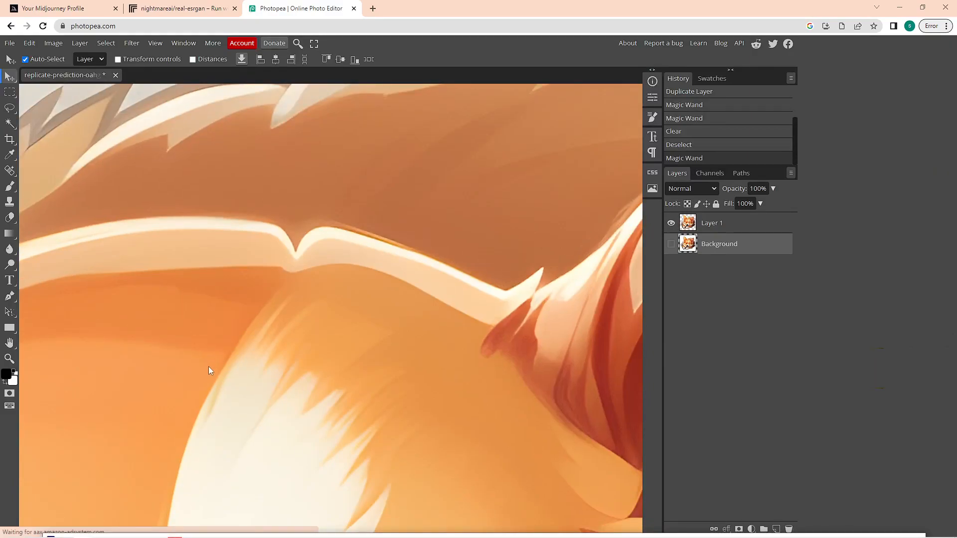
Fit the image to view, zoom in on the corgi's paws, and clear the selection
double_click(18, 345)
left_click_drag(183, 334, 220, 245)
scroll(229, 369, "up", 4)
scroll(228, 374, "down", 6)
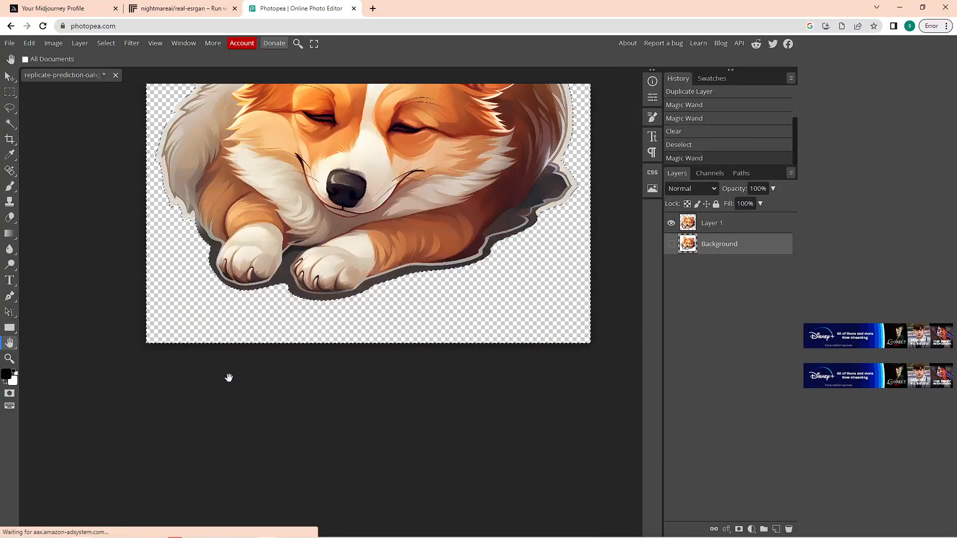
scroll(229, 378, "up", 6)
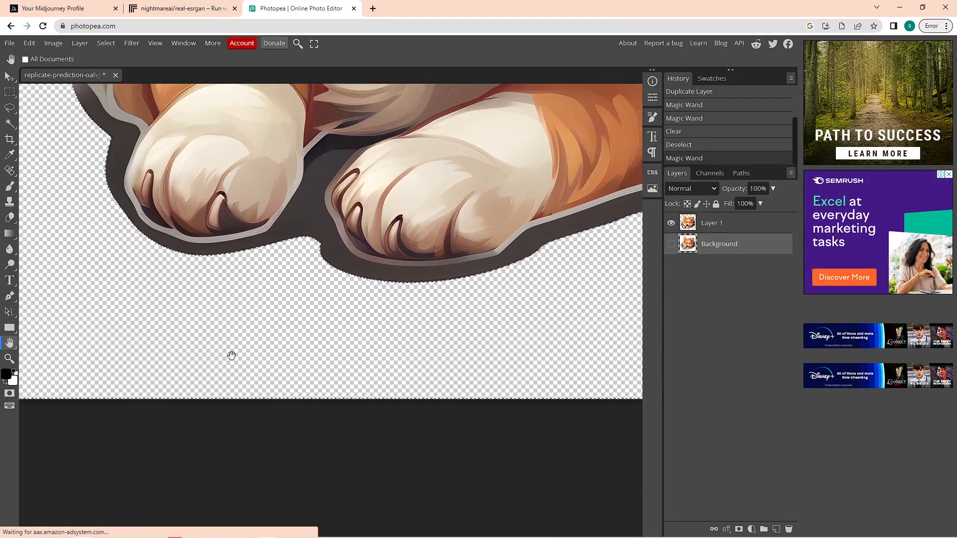
left_click_drag(231, 356, 219, 391)
key("ctrl+d")
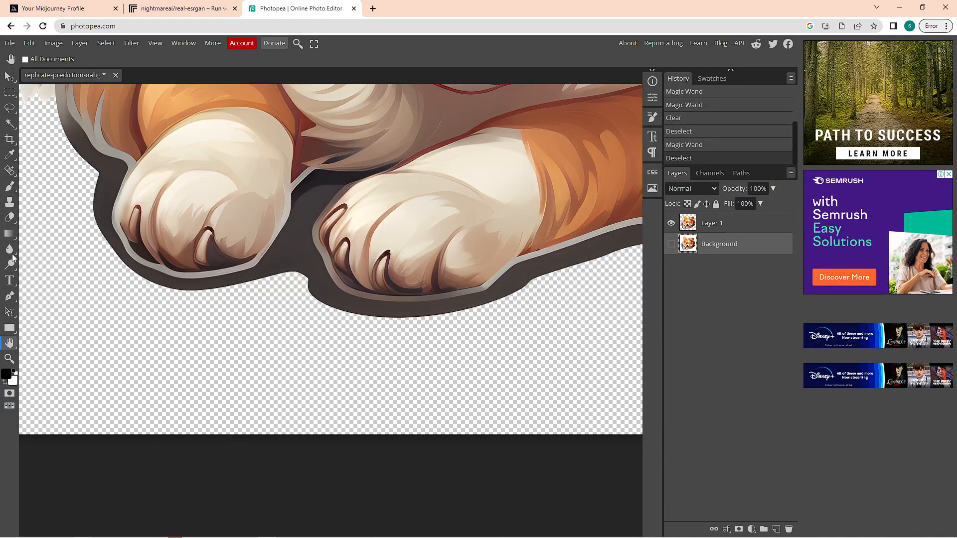
Pick the Eraser tool and pan along the corgi's outline up to the ears
left_click(12, 220)
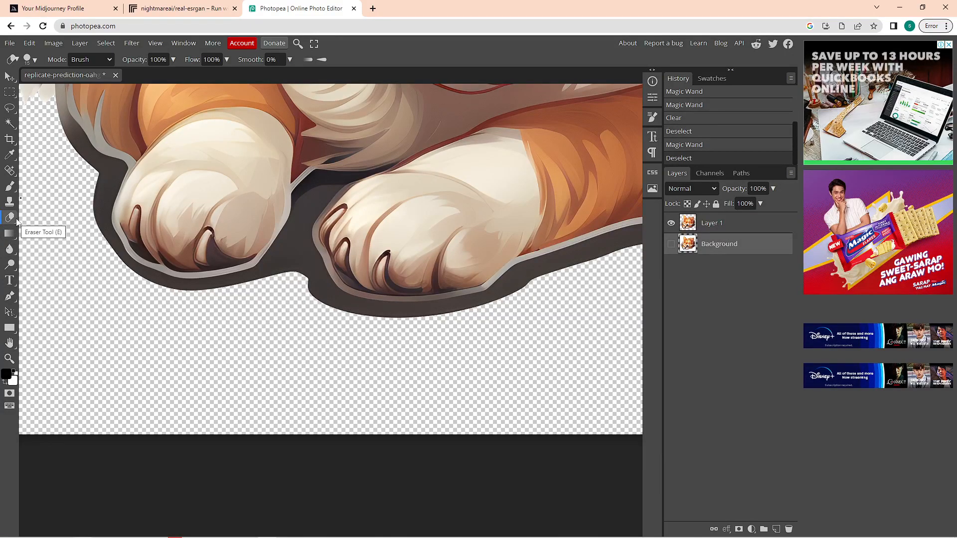
left_click_drag(523, 277, 331, 324)
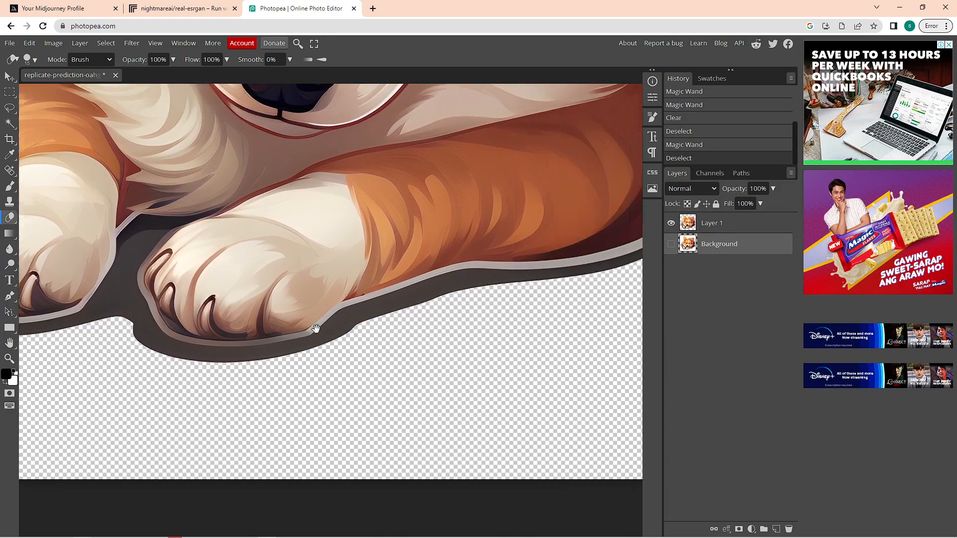
left_click_drag(481, 277, 333, 335)
left_click_drag(491, 235, 288, 359)
left_click_drag(366, 199, 436, 205)
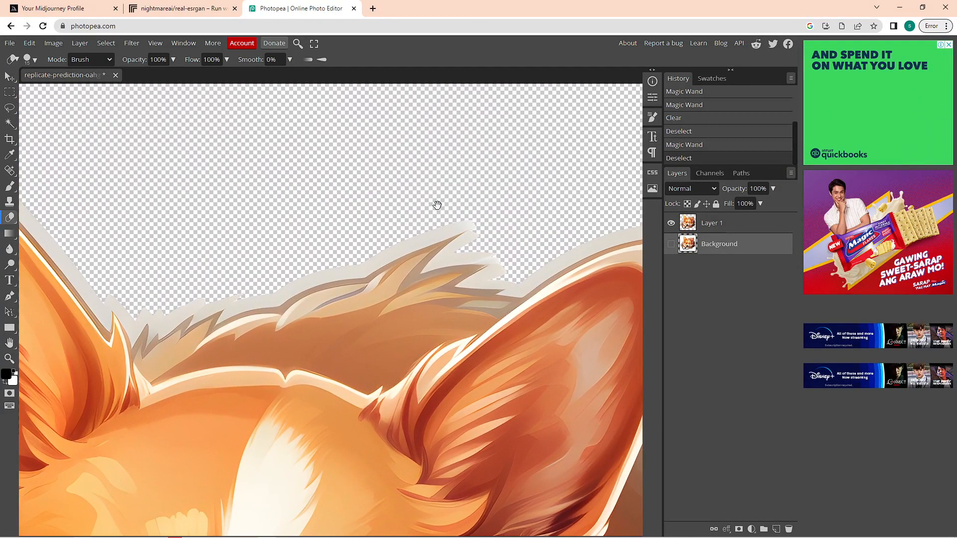